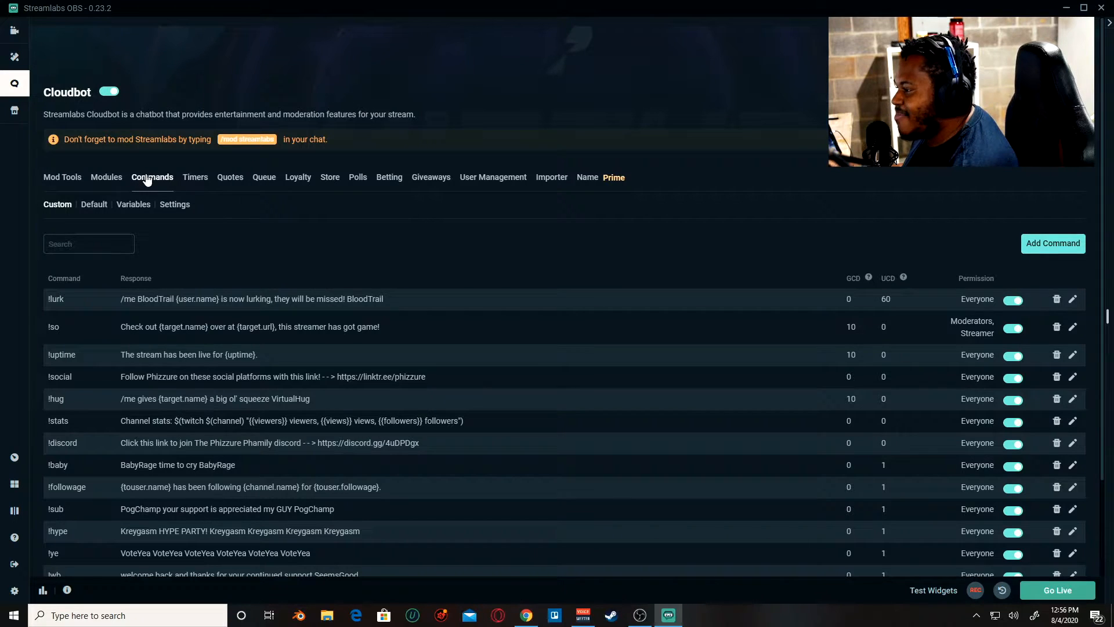
# Examine the default Cloudbot commands and the list of existing custom commands.
pyautogui.click(93, 205)
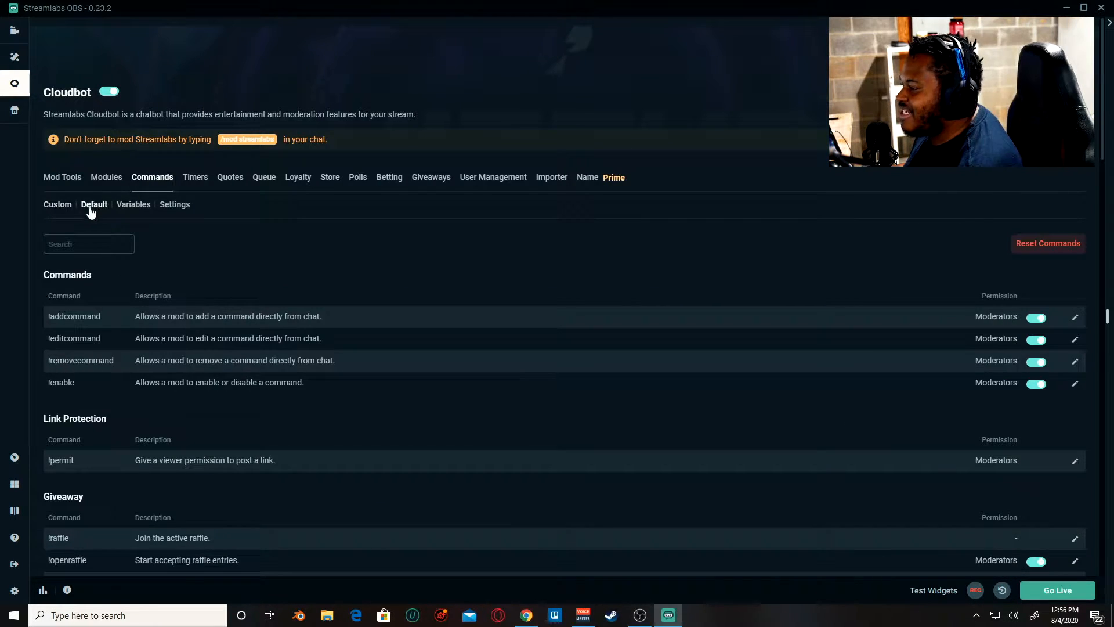
pyautogui.scroll(-5, 208, 227)
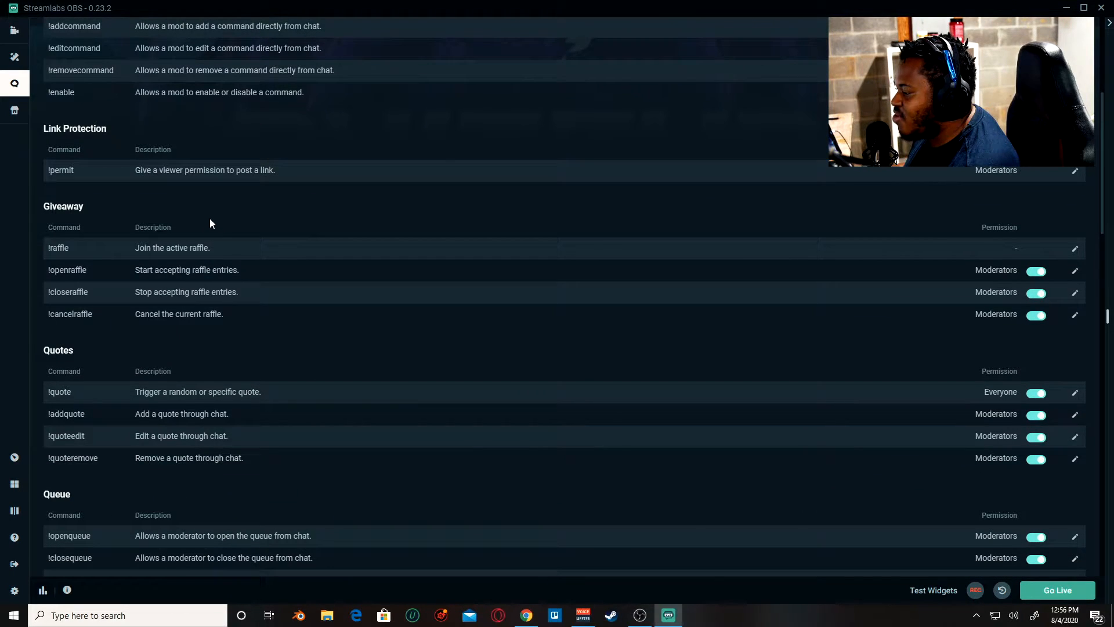
pyautogui.scroll(-2, 208, 223)
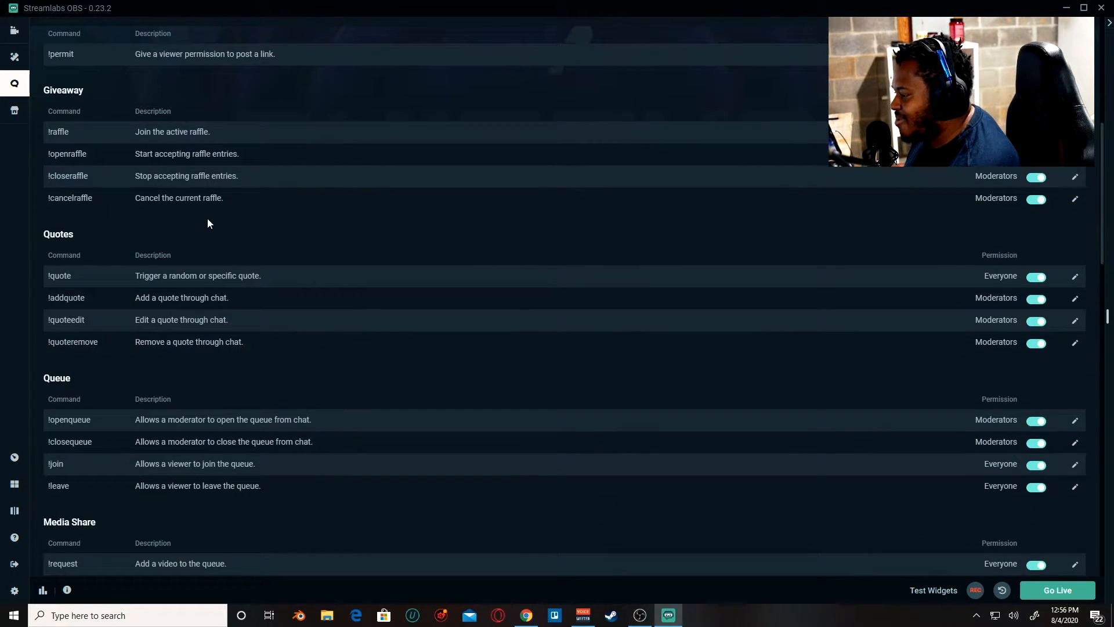
pyautogui.scroll(7, 207, 218)
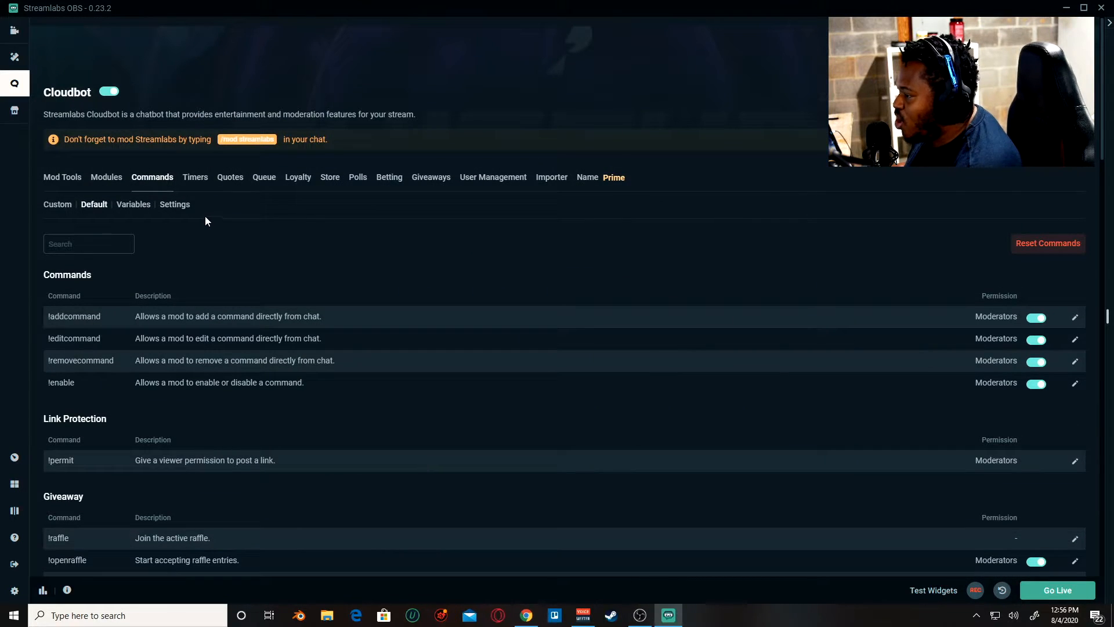
pyautogui.click(56, 207)
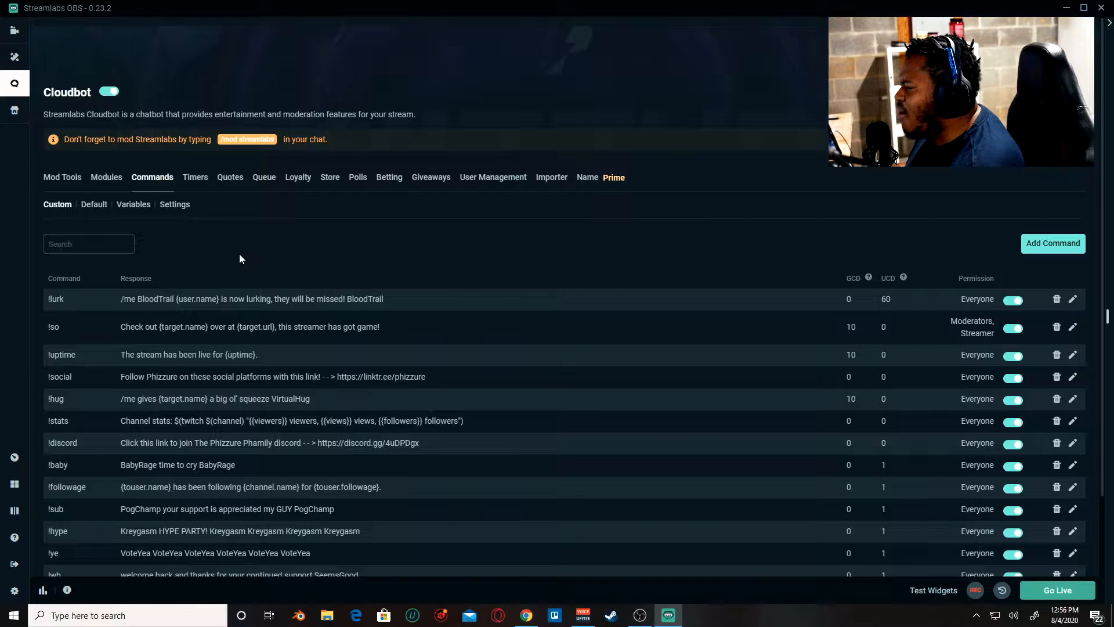
pyautogui.scroll(-2, 238, 253)
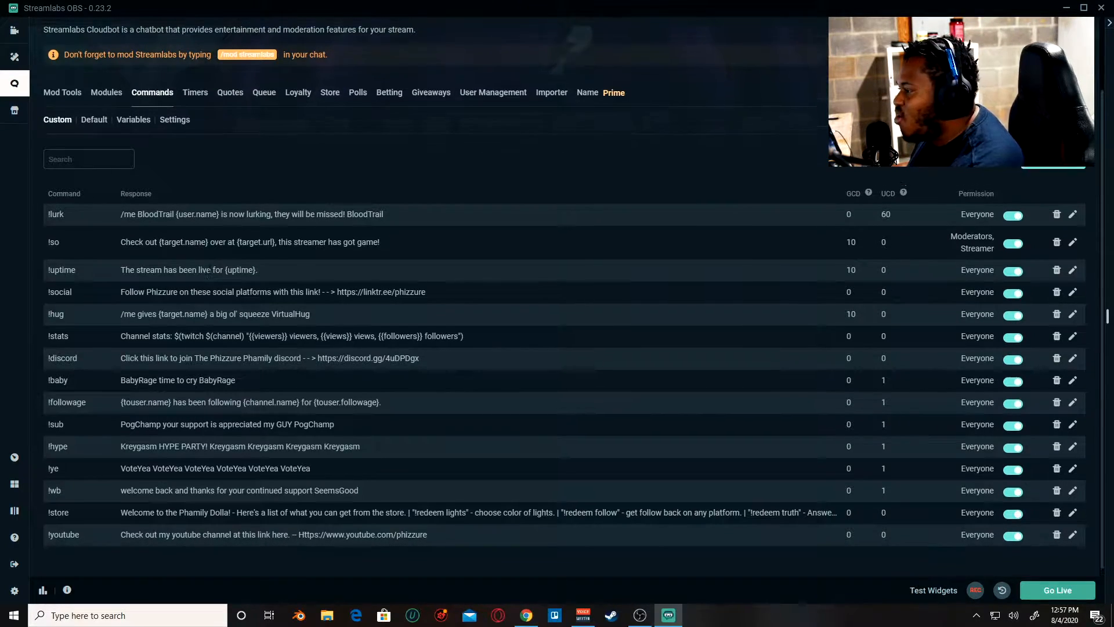
pyautogui.scroll(1, 204, 266)
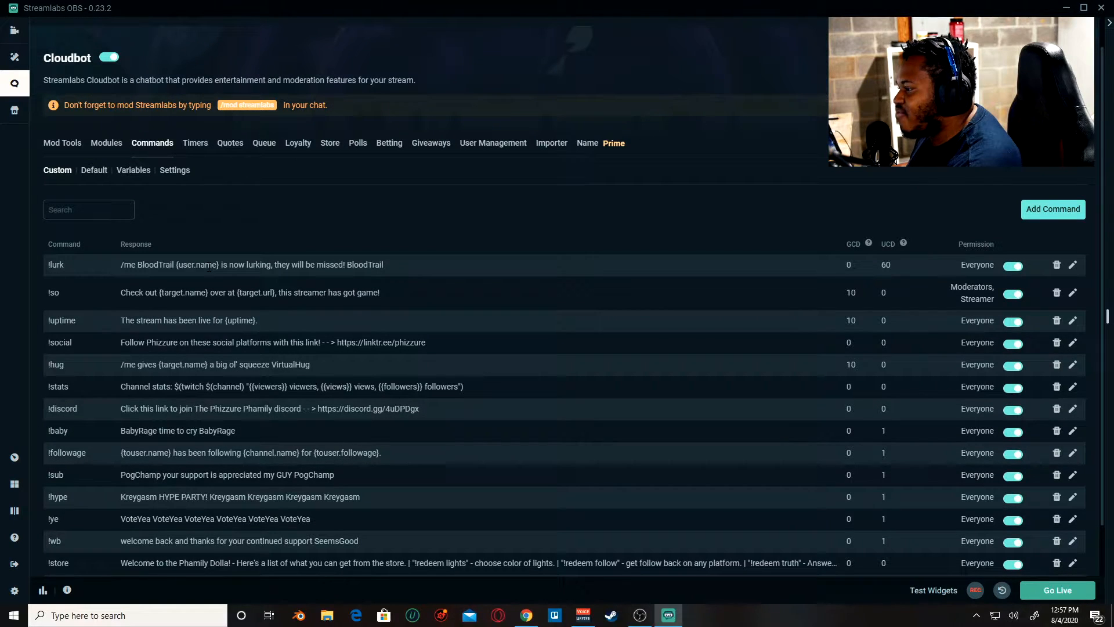
# Start a new custom command, look through the available templates without choosing one, and name the command !hello.
pyautogui.click(1067, 210)
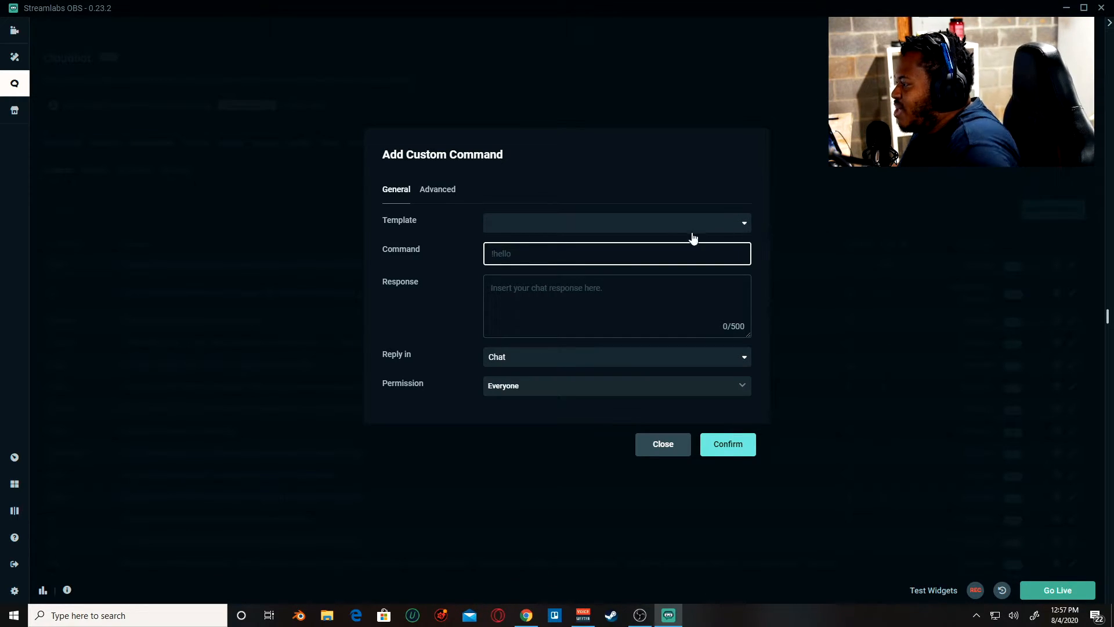
pyautogui.click(646, 232)
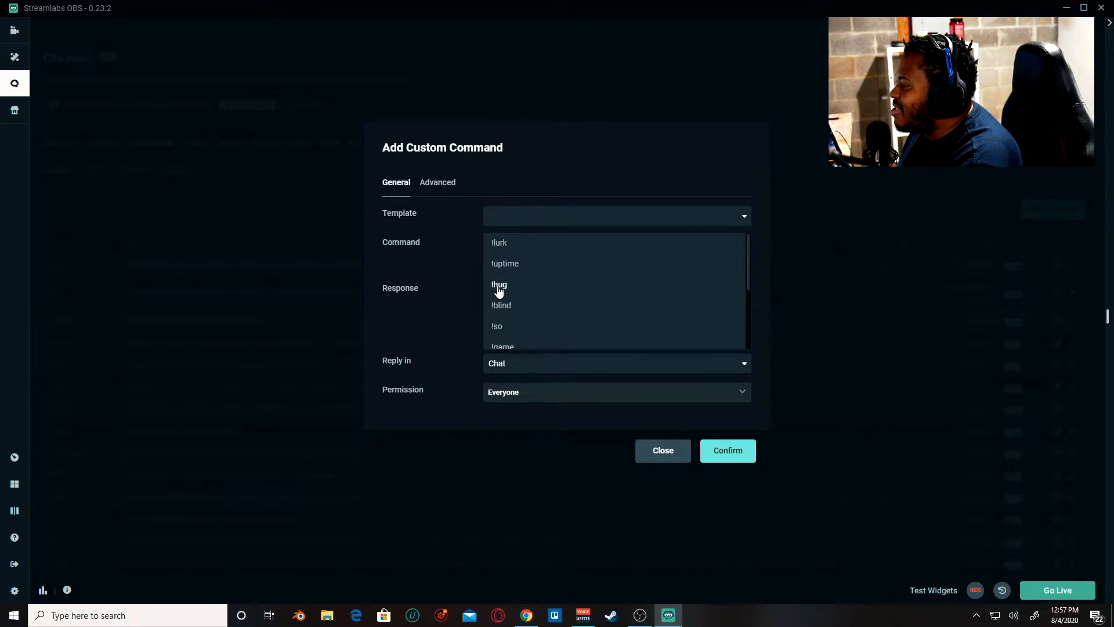
pyautogui.scroll(-2, 554, 319)
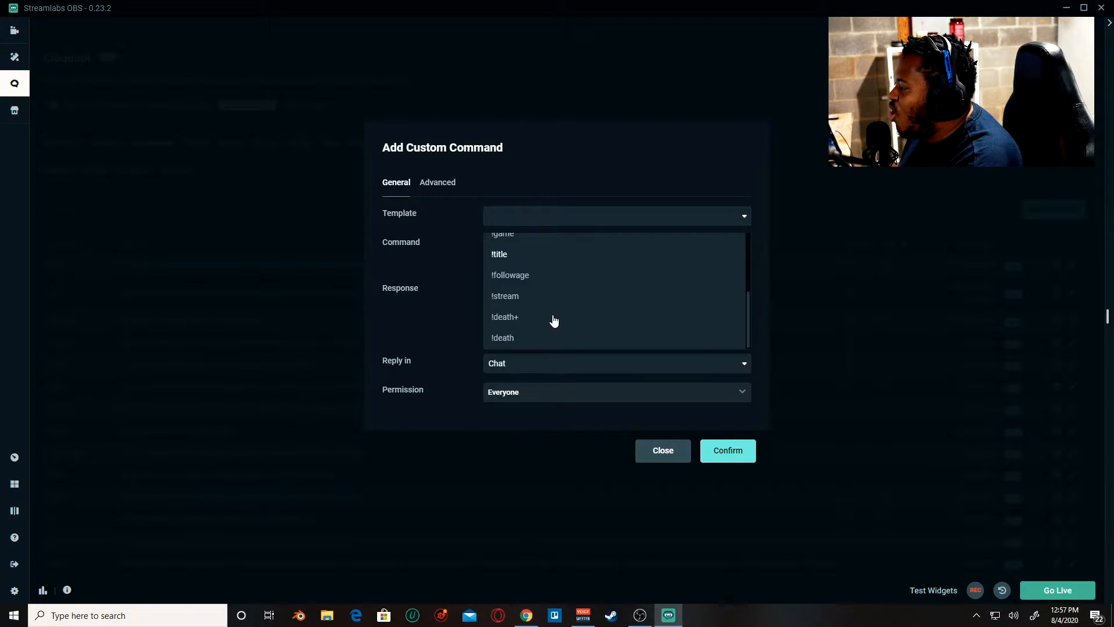
pyautogui.scroll(2, 539, 322)
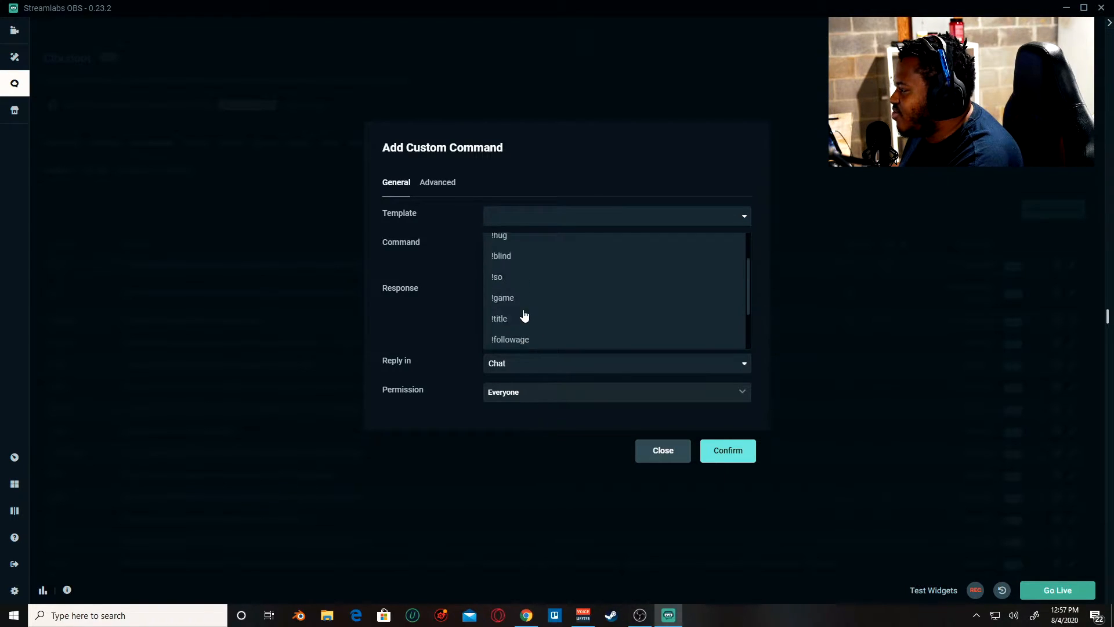
pyautogui.click(635, 217)
pyautogui.click(573, 250)
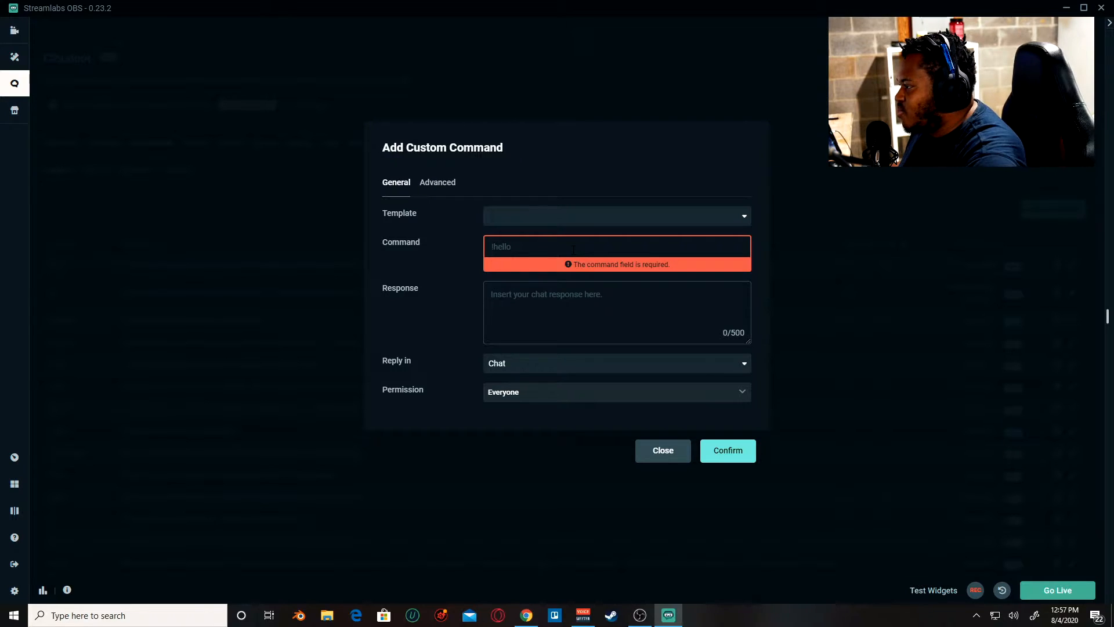
pyautogui.write('!')
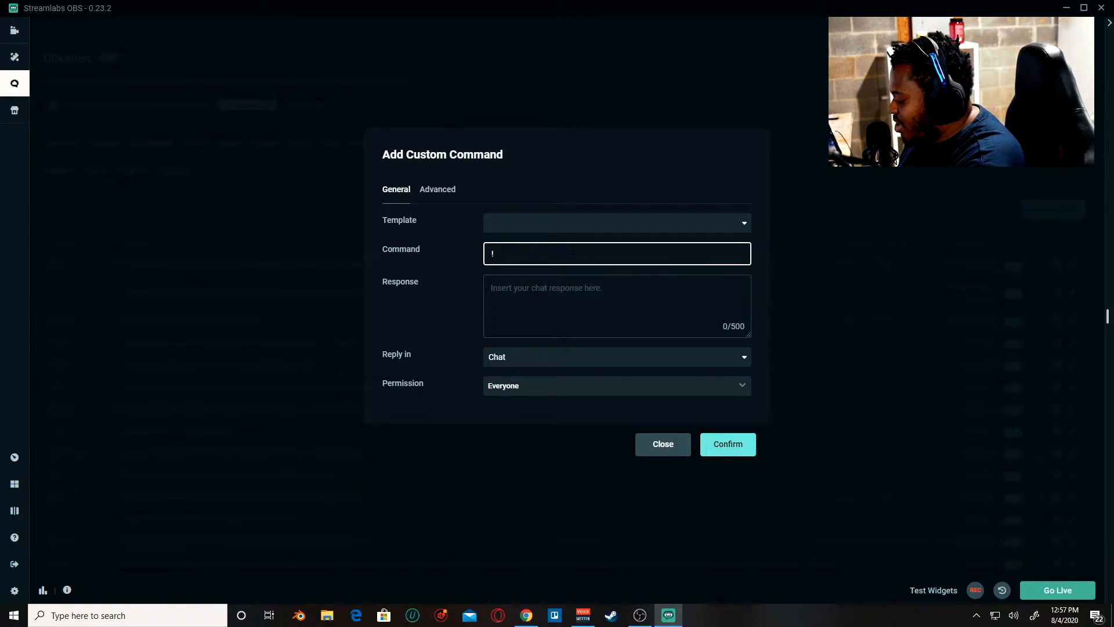
pyautogui.write('hello')
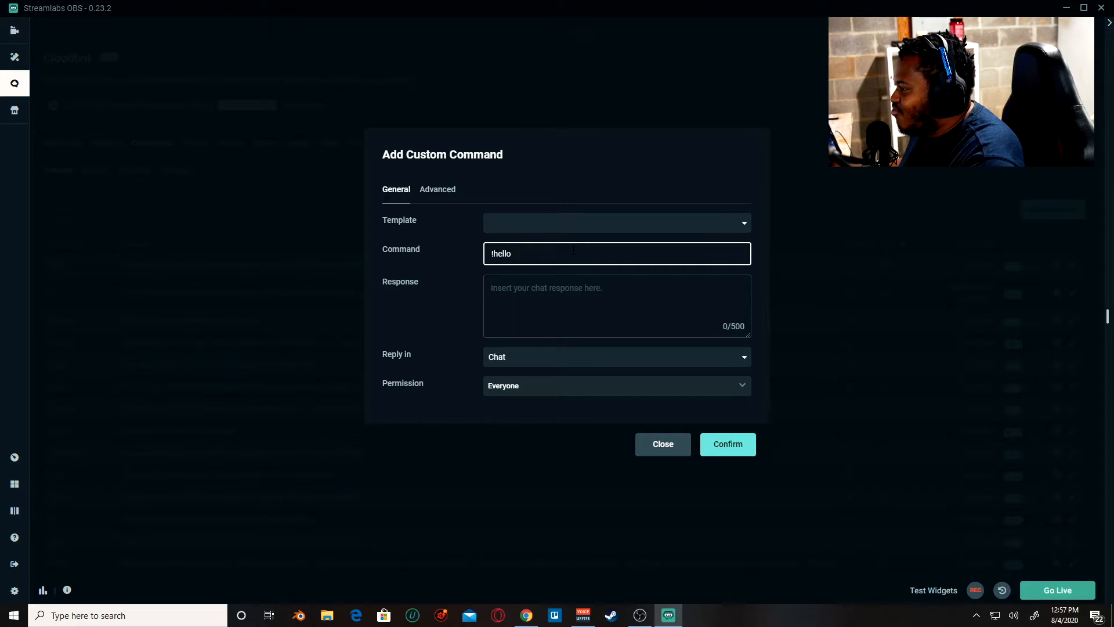
# Enter "Hello World, How are you doing?" as the response of the !hello command.
pyautogui.click(563, 314)
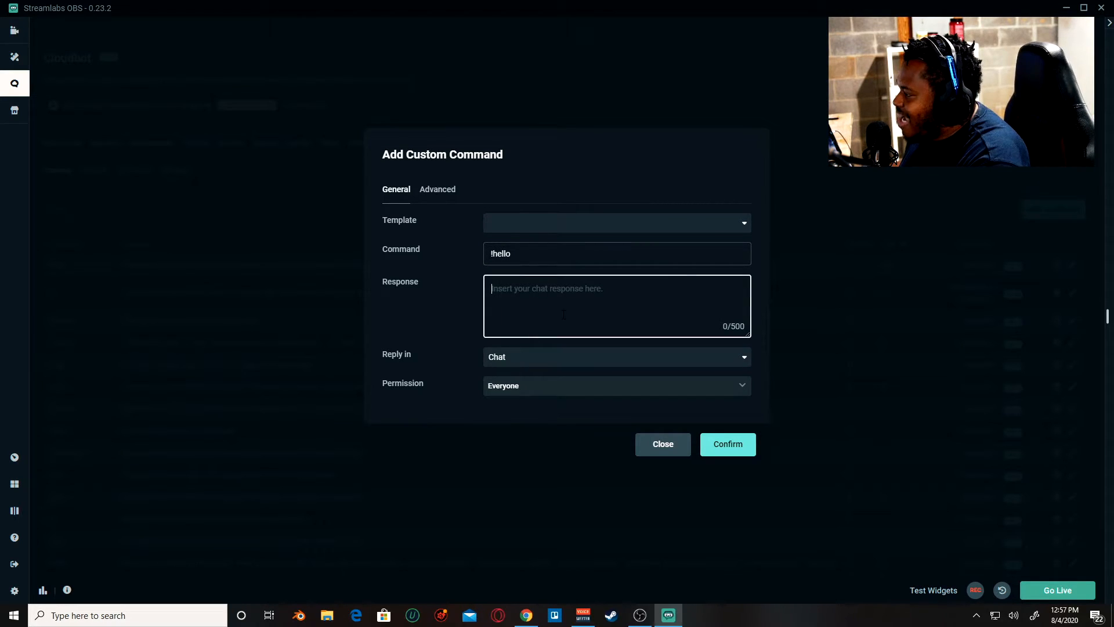
pyautogui.write('Hel')
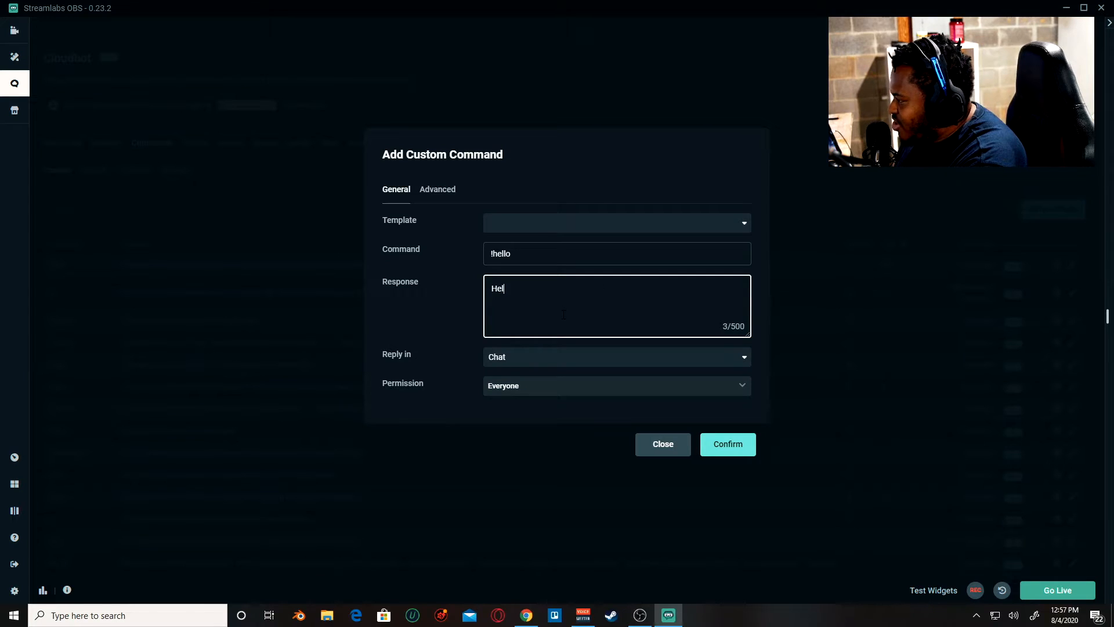
pyautogui.write('lo World')
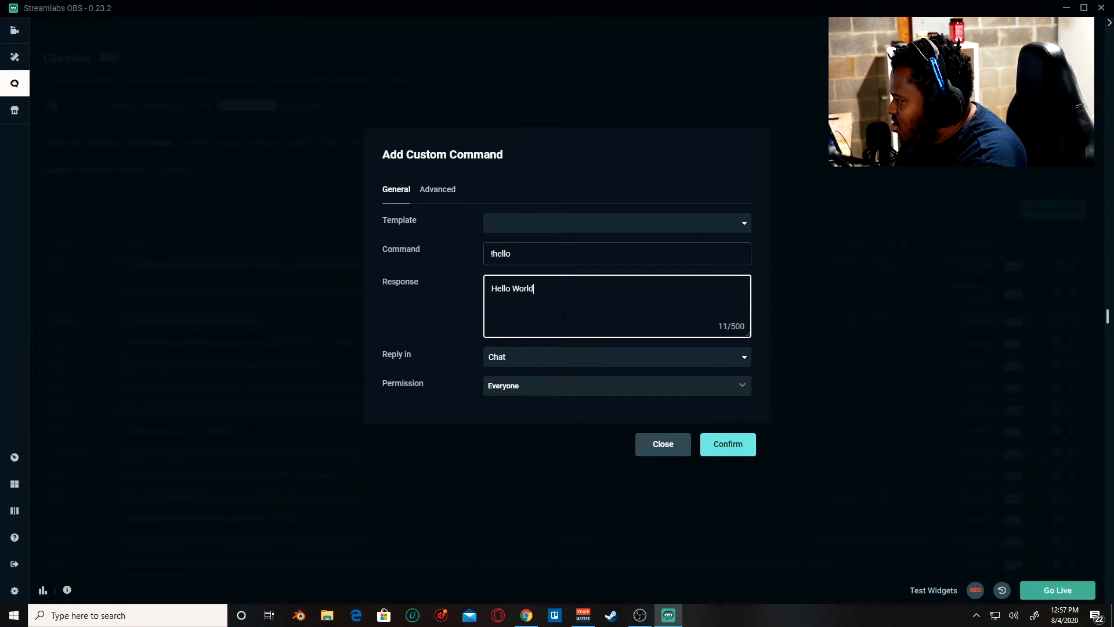
pyautogui.write(', How are')
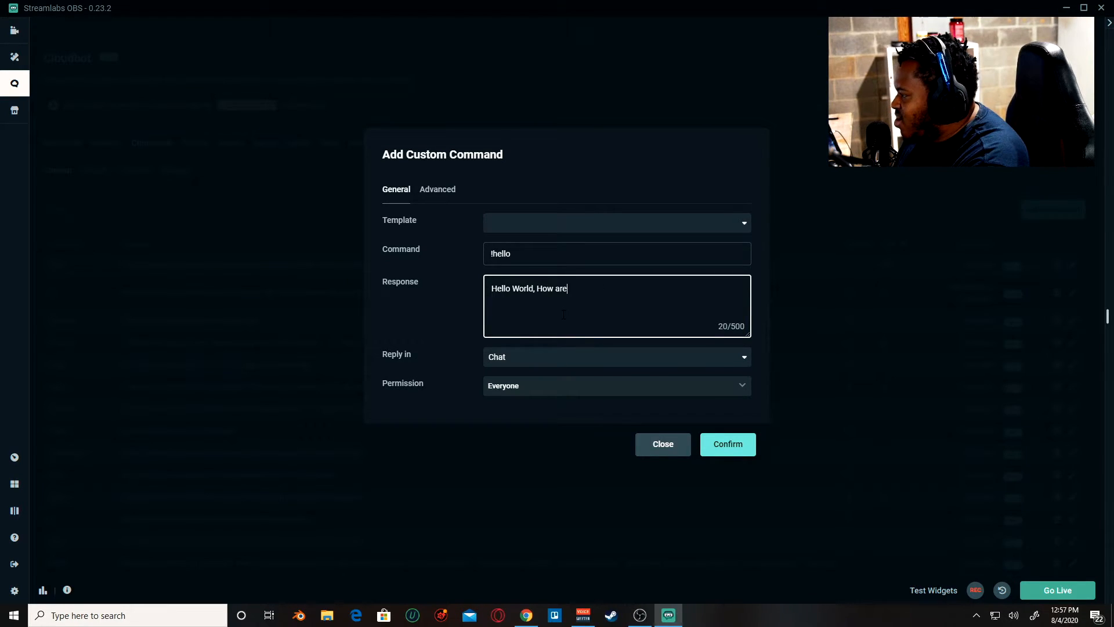
pyautogui.write(' you doing?')
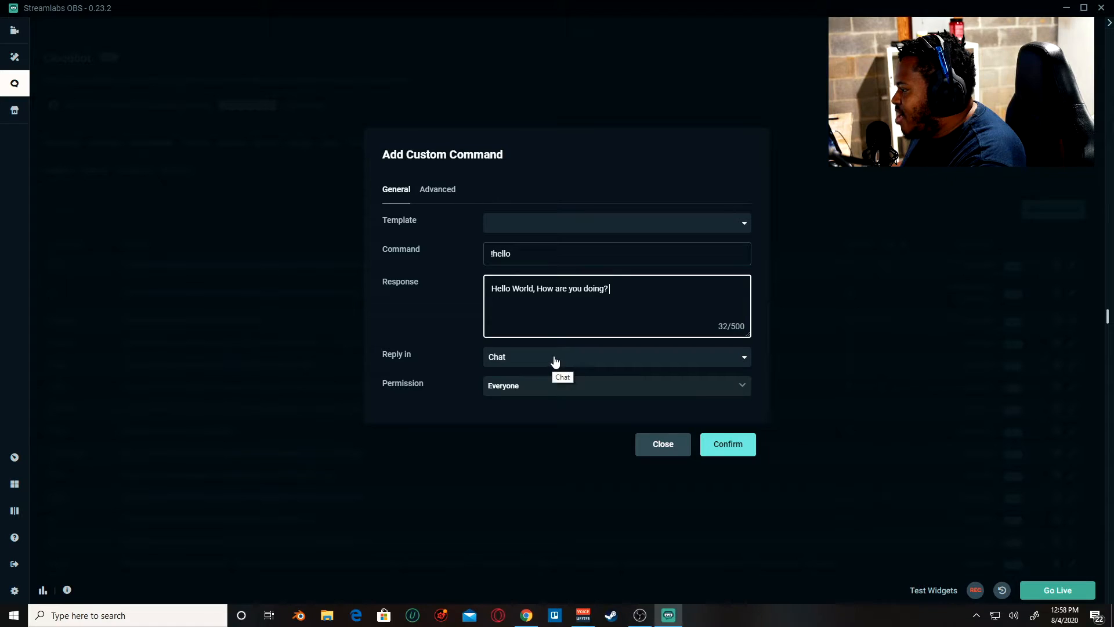
# Check the reply destinations offered for the !hello command, leaving it on Chat.
pyautogui.click(625, 364)
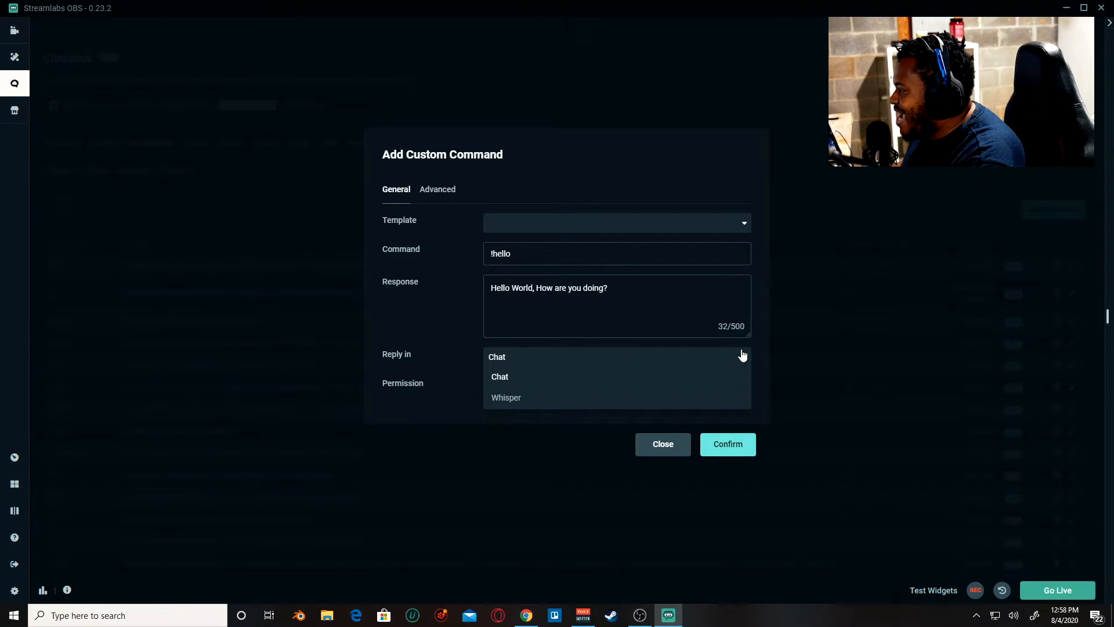
pyautogui.click(743, 359)
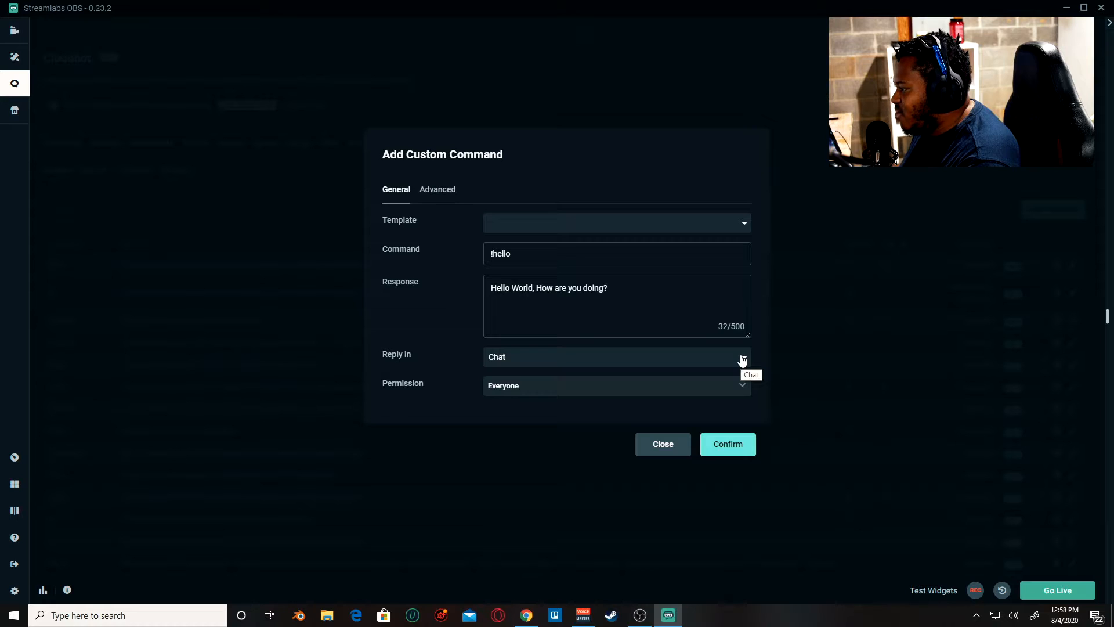
pyautogui.click(579, 358)
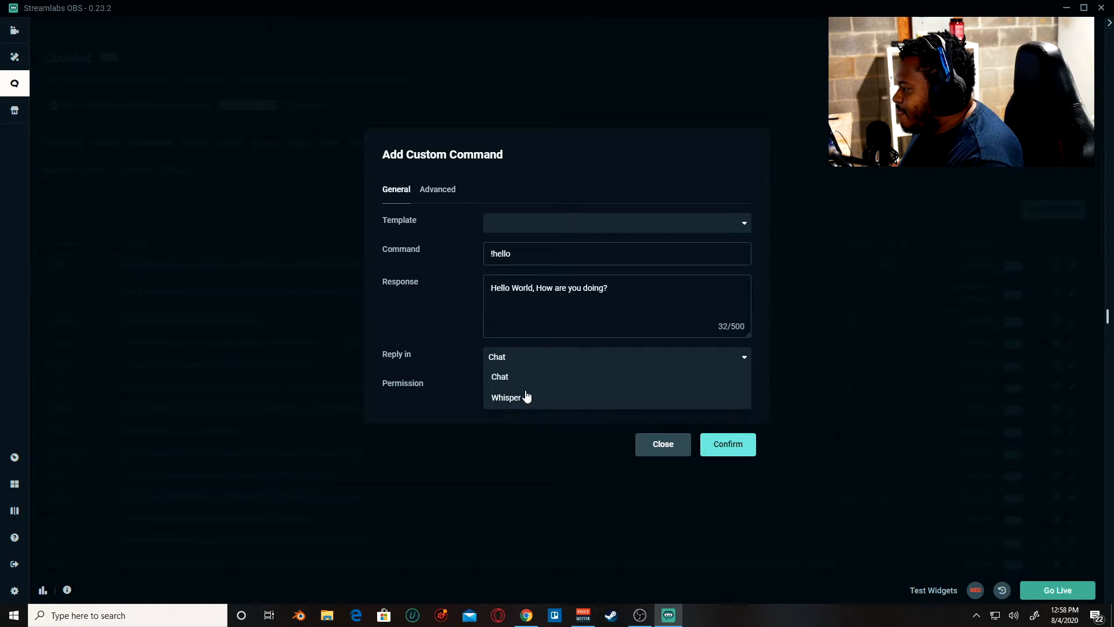
pyautogui.click(741, 360)
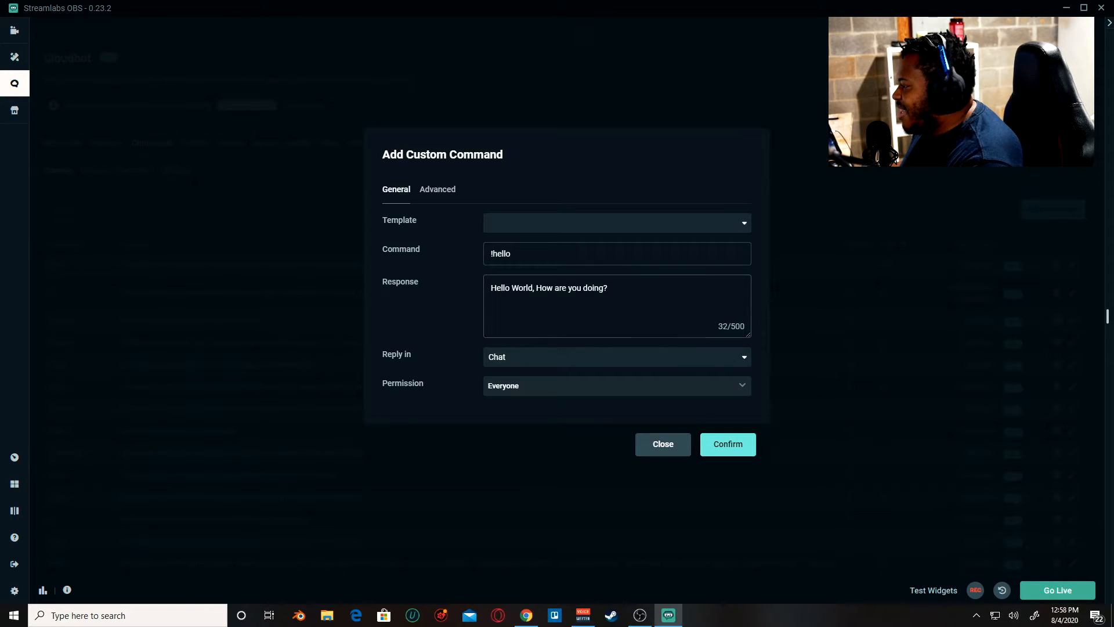
# Try limiting the command's permission to Streamer, add Moderators, and restore it to Everyone by re-enabling Subscribers and Regulars.
pyautogui.click(586, 393)
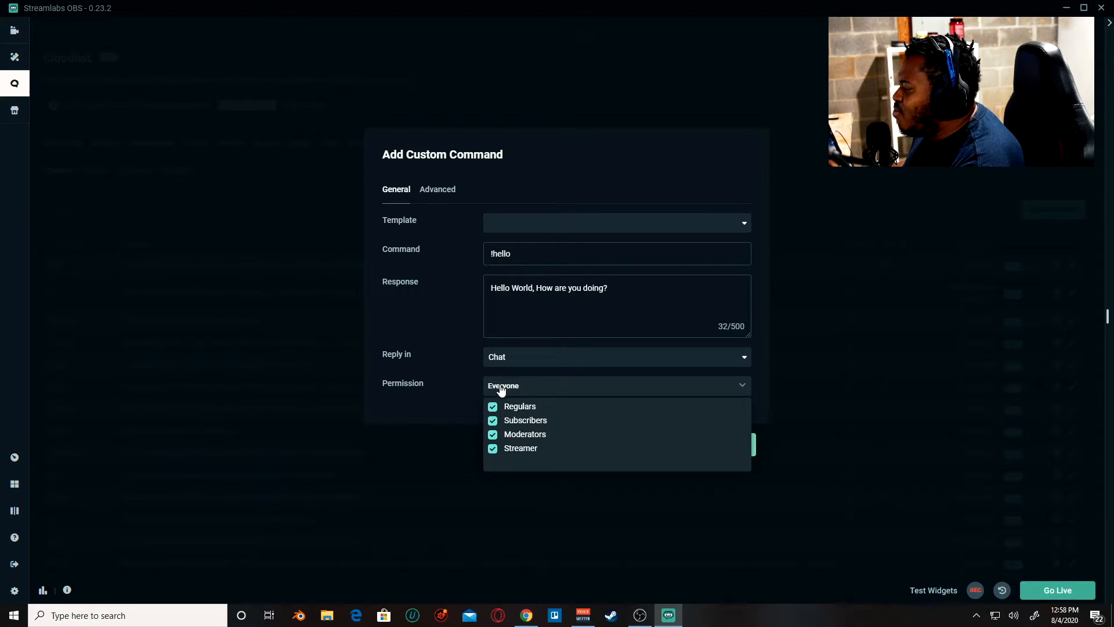
pyautogui.click(492, 407)
pyautogui.click(492, 421)
pyautogui.click(492, 435)
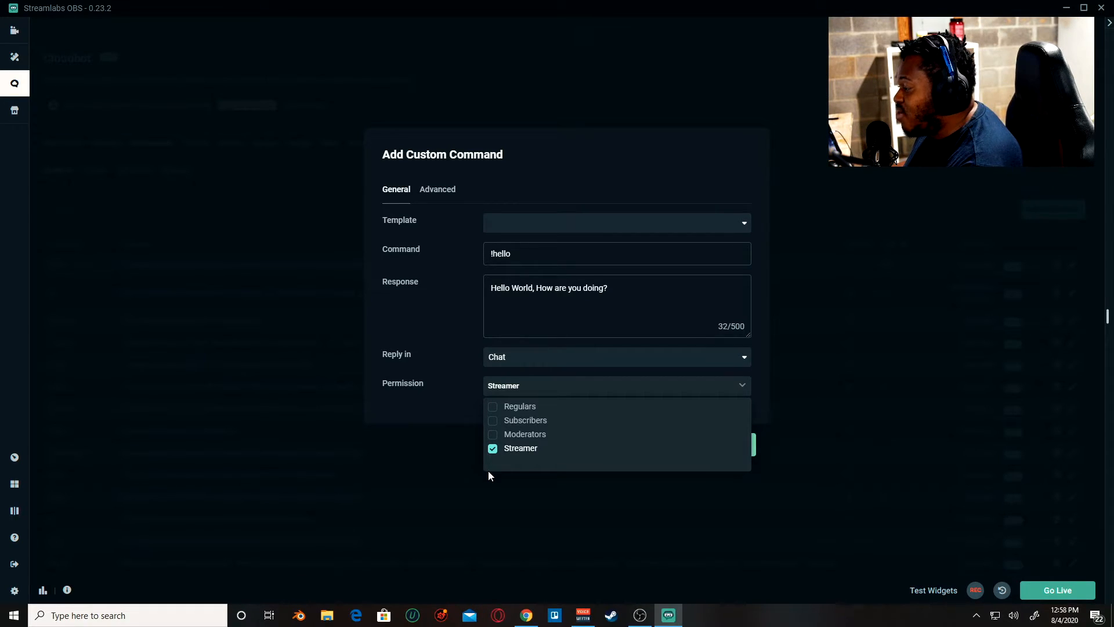
pyautogui.click(494, 434)
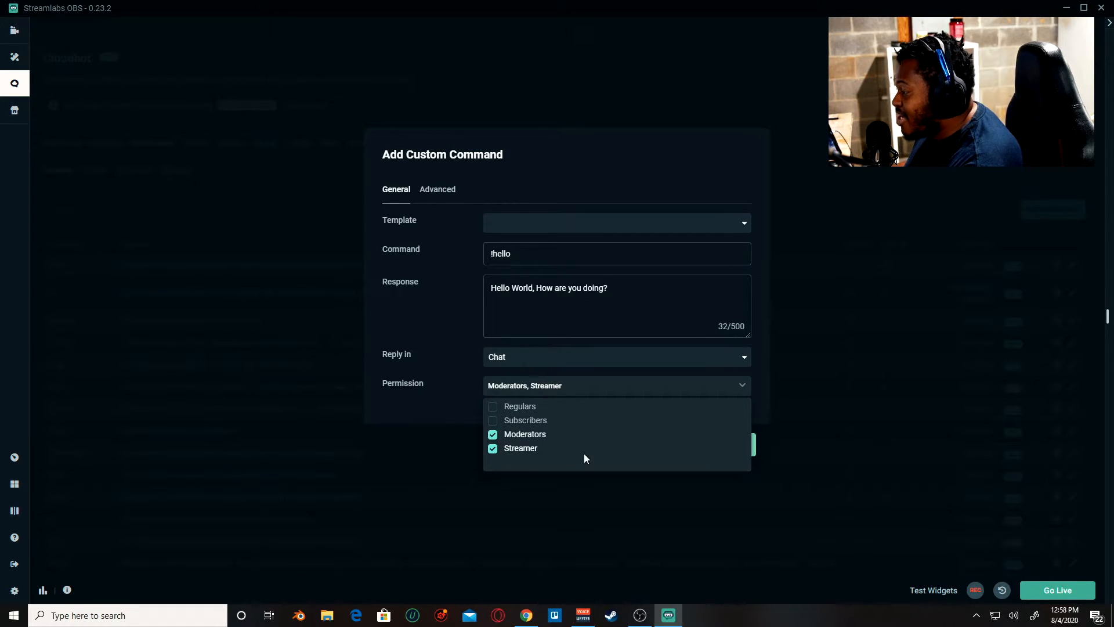
pyautogui.click(493, 420)
pyautogui.click(493, 406)
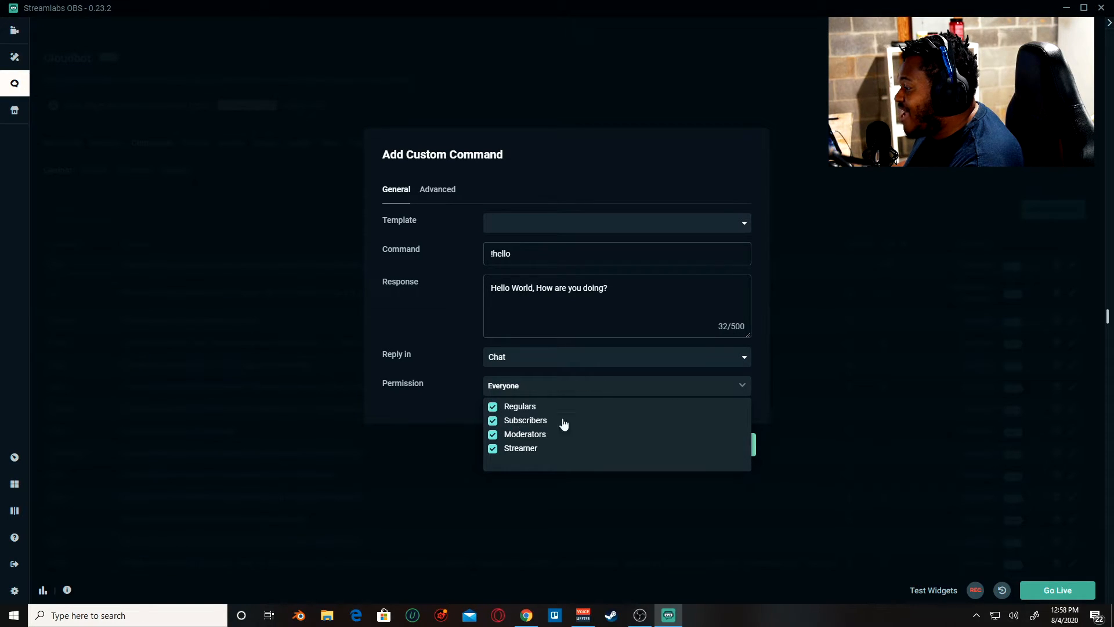
pyautogui.click(567, 377)
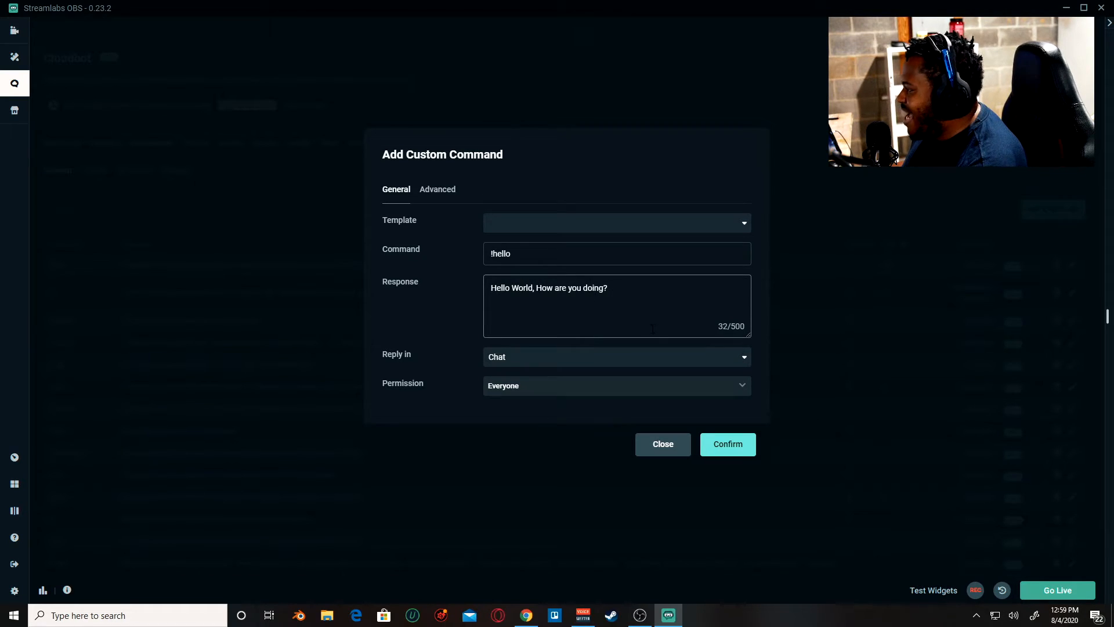
# Save the new command, reveal the stream chat beside the command list, and test it by sending !hello.
pyautogui.click(730, 443)
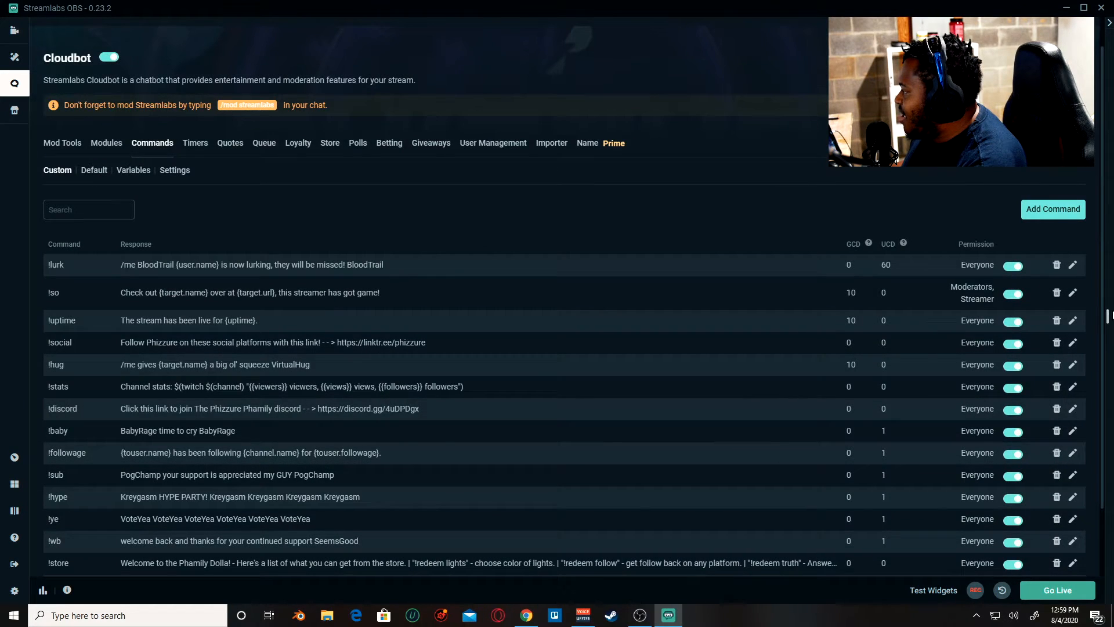
pyautogui.moveTo(1109, 317); pyautogui.dragTo(824, 295)
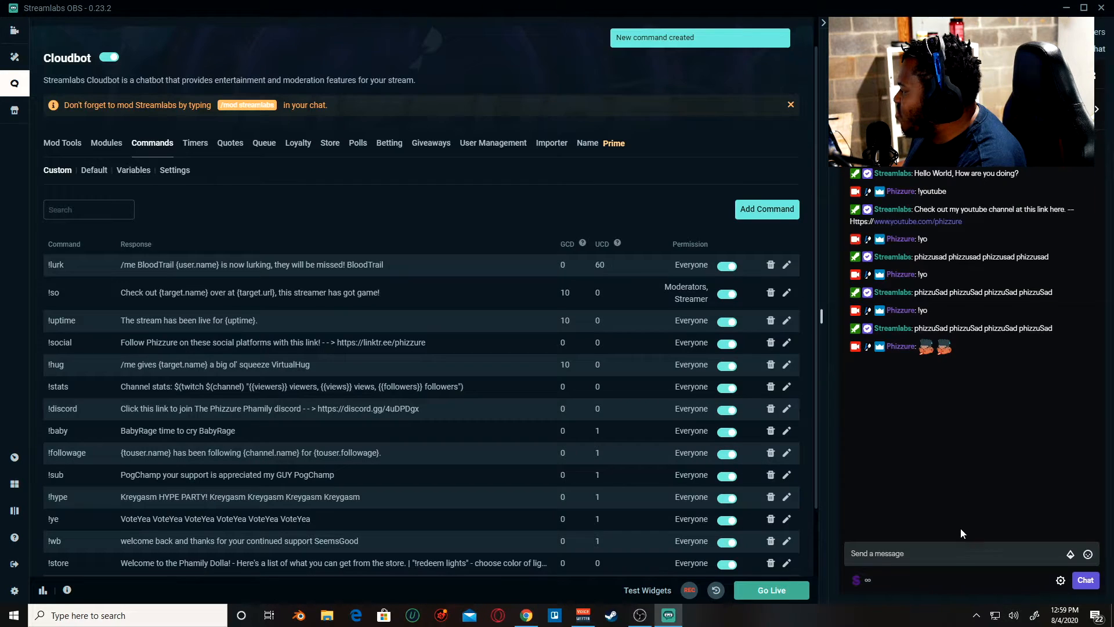
pyautogui.click(953, 544)
pyautogui.write('!')
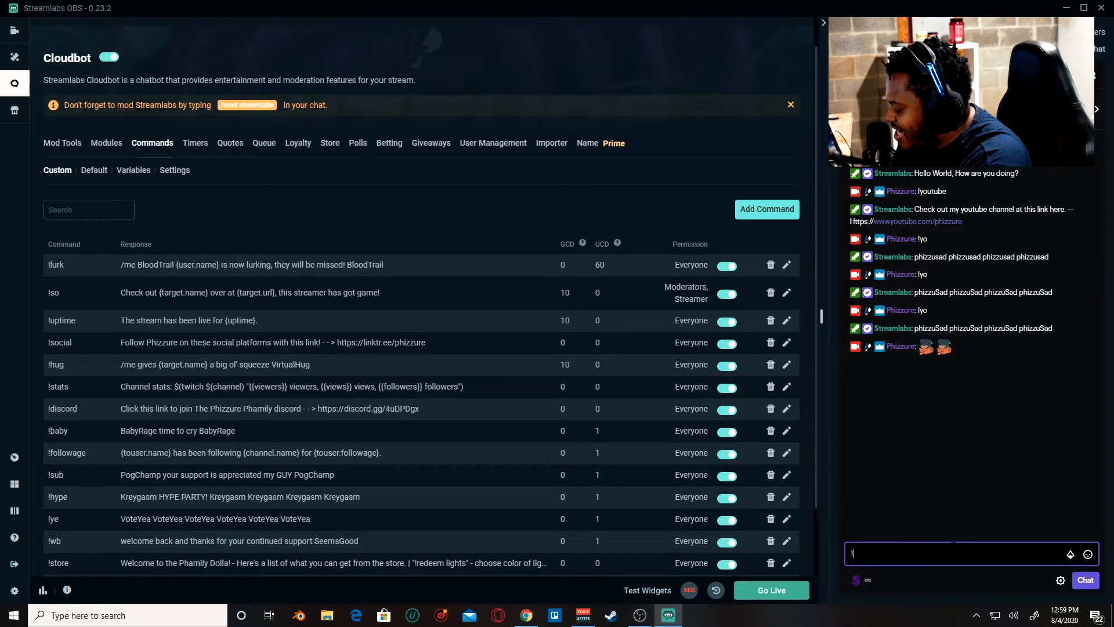
pyautogui.write('hello')
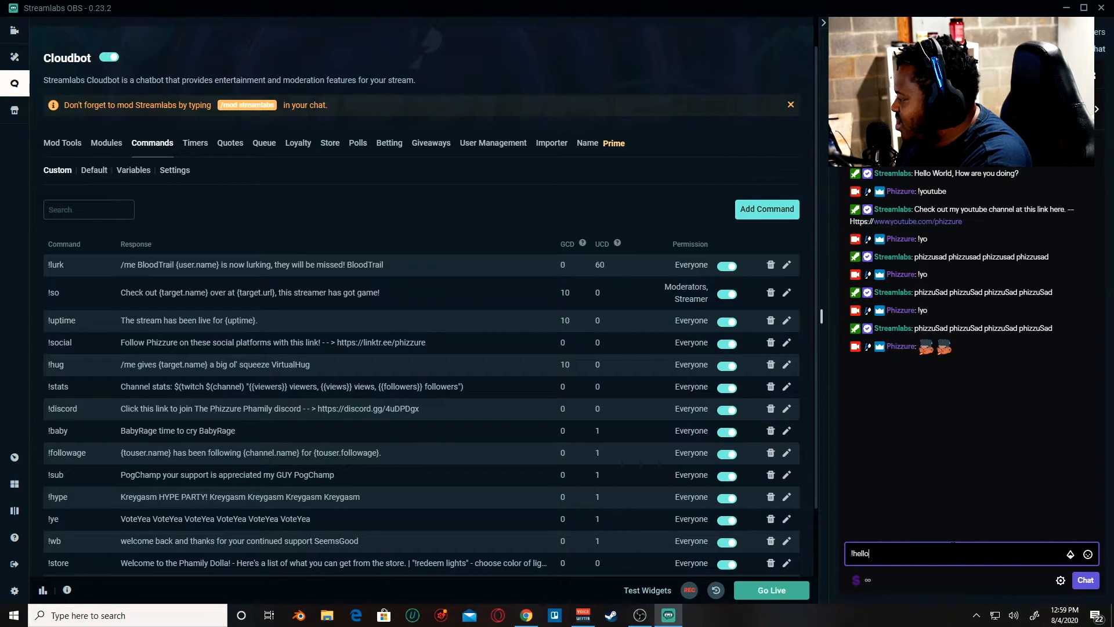
pyautogui.press('Return')
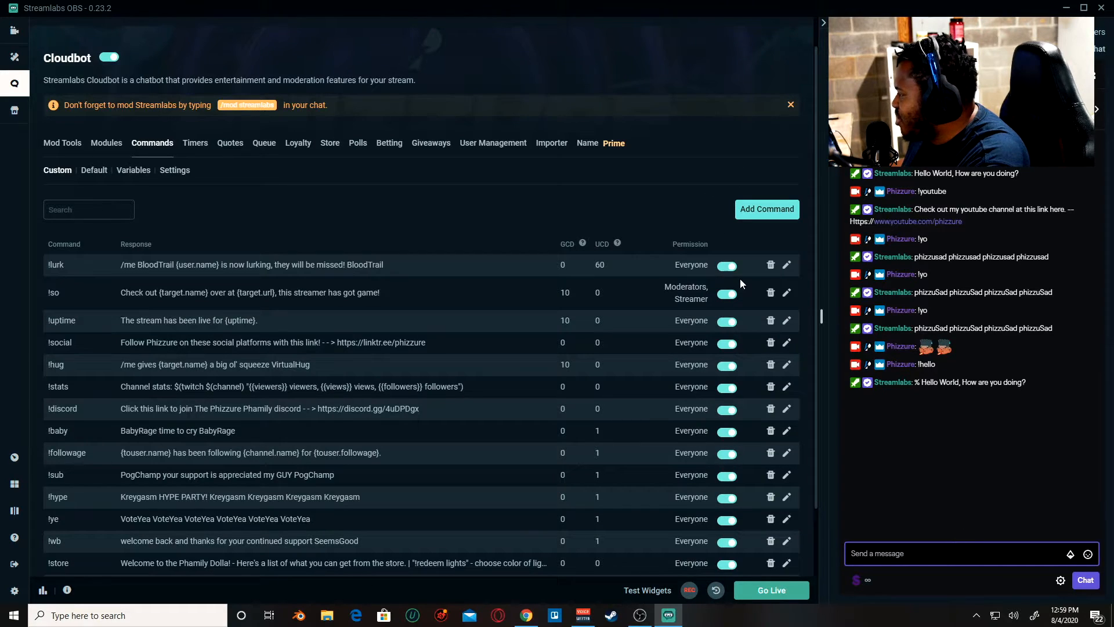
# Reopen the !hello command, review its advanced cooldown, cost, alias and keyword options, and save it without changes.
pyautogui.scroll(-3, 740, 283)
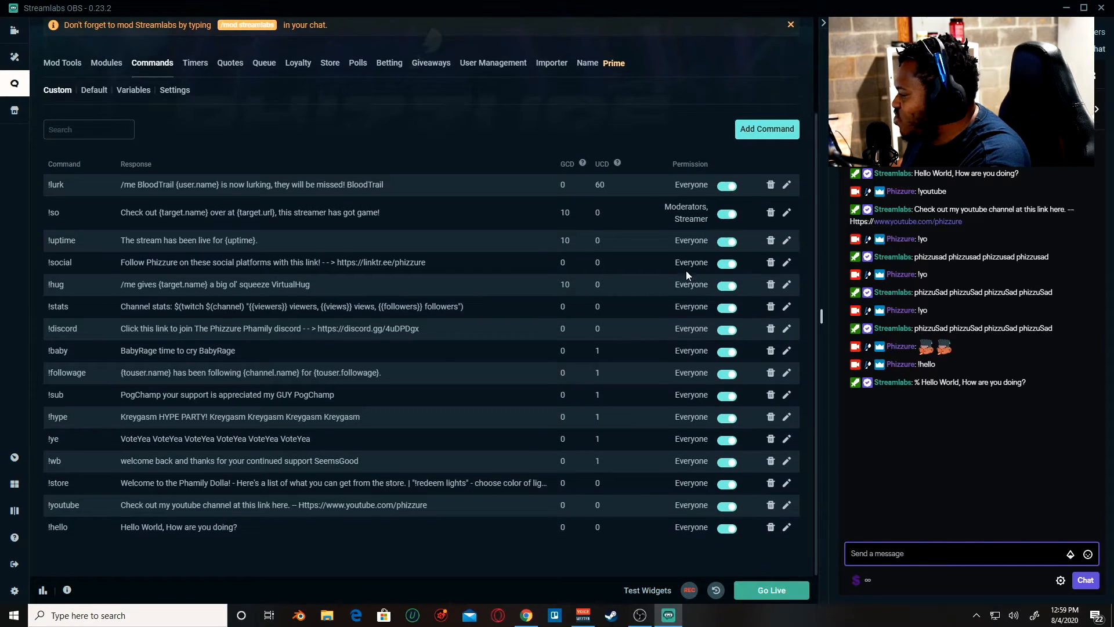
pyautogui.click(787, 528)
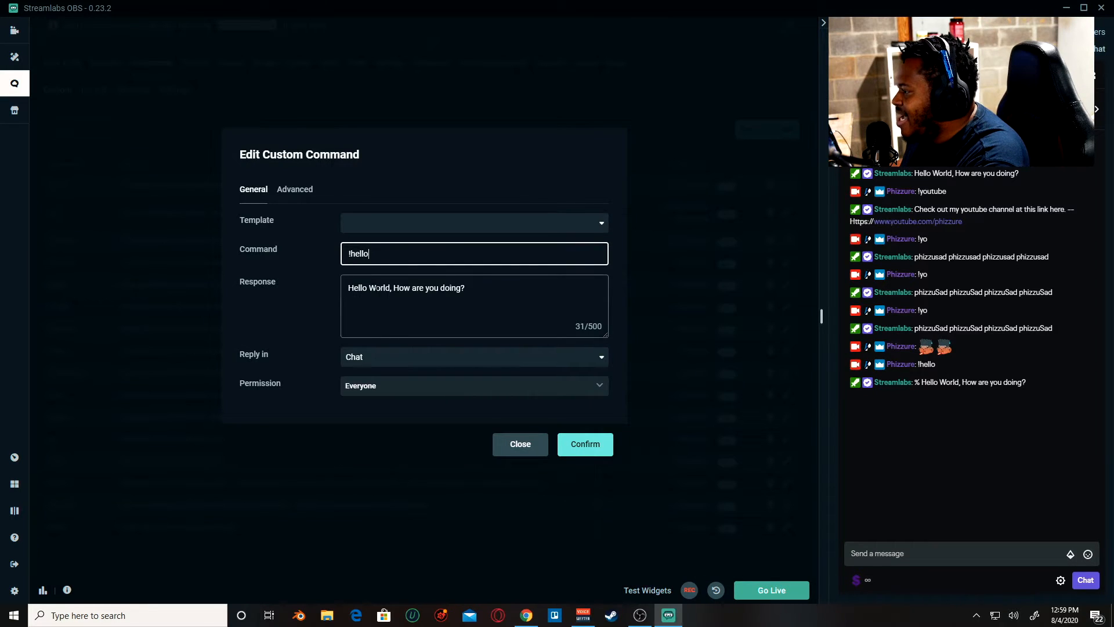
pyautogui.click(348, 288)
pyautogui.click(299, 188)
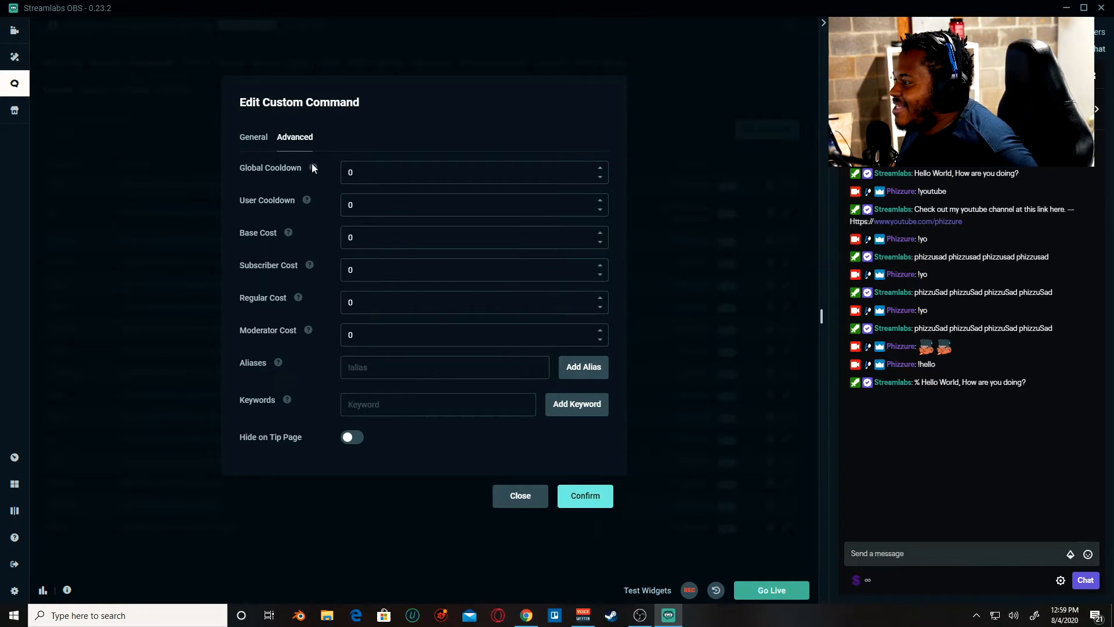
pyautogui.moveTo(305, 201)
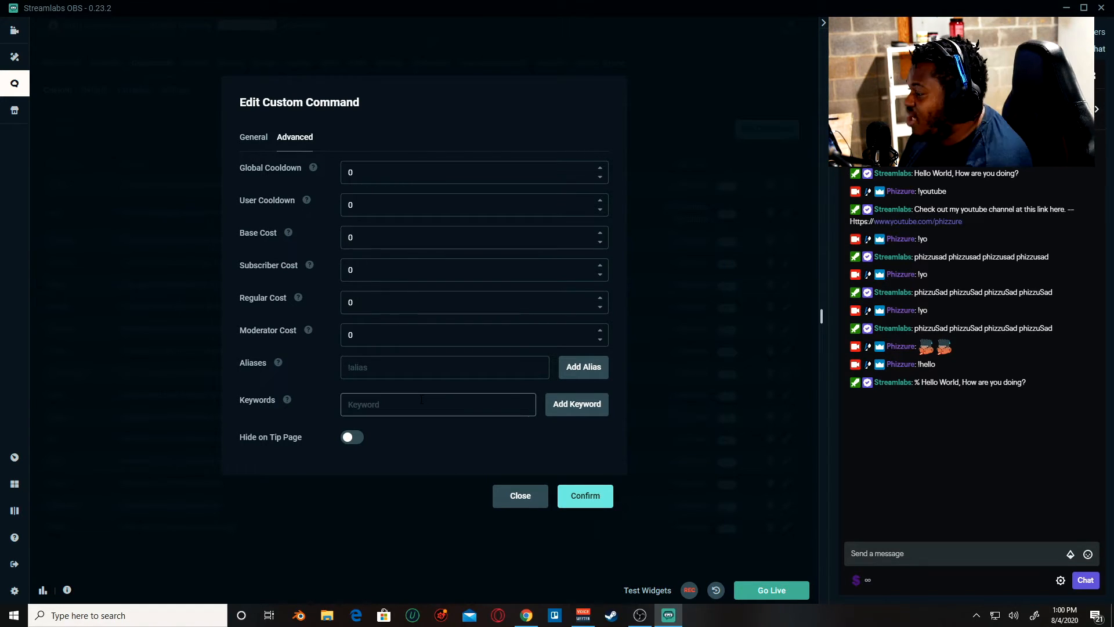
pyautogui.moveTo(285, 400)
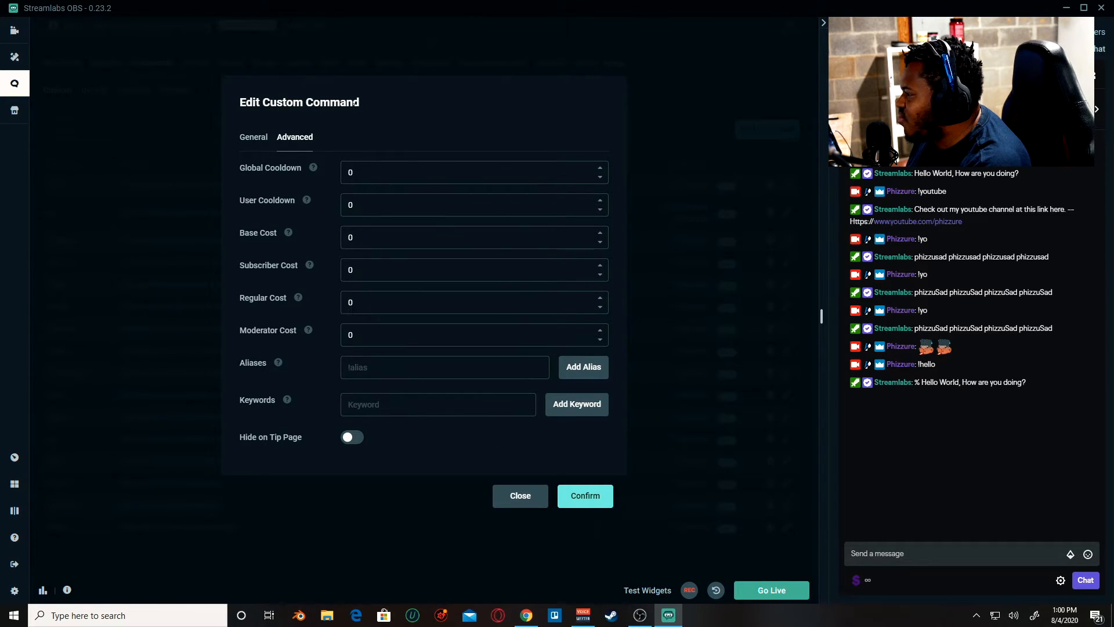
pyautogui.click(266, 138)
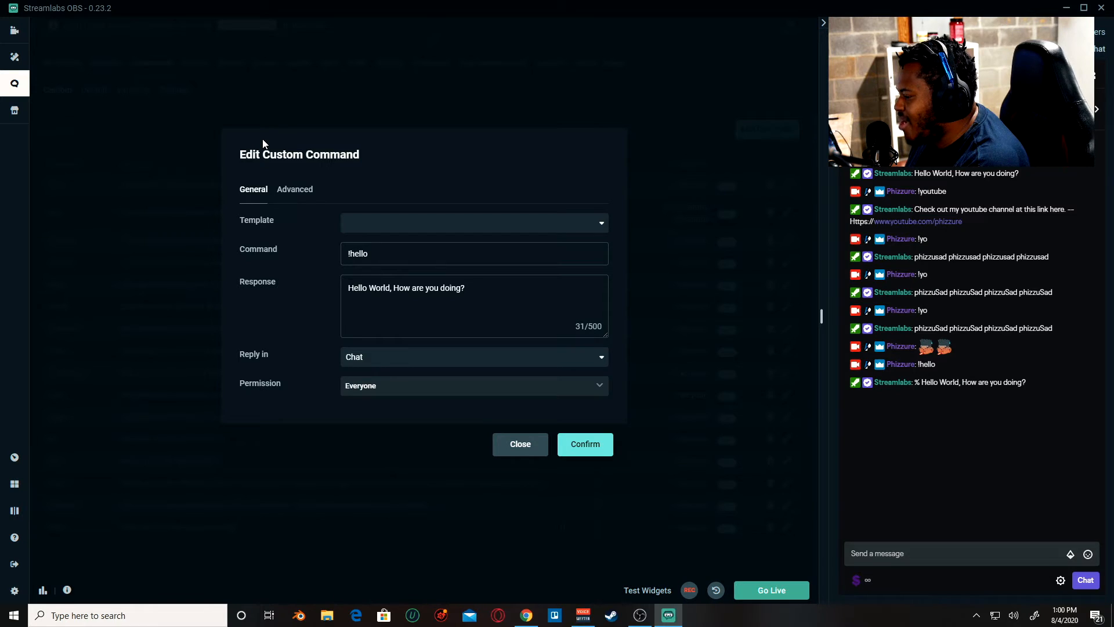
pyautogui.click(586, 456)
# Start a new custom command named !twitter.
pyautogui.click(767, 130)
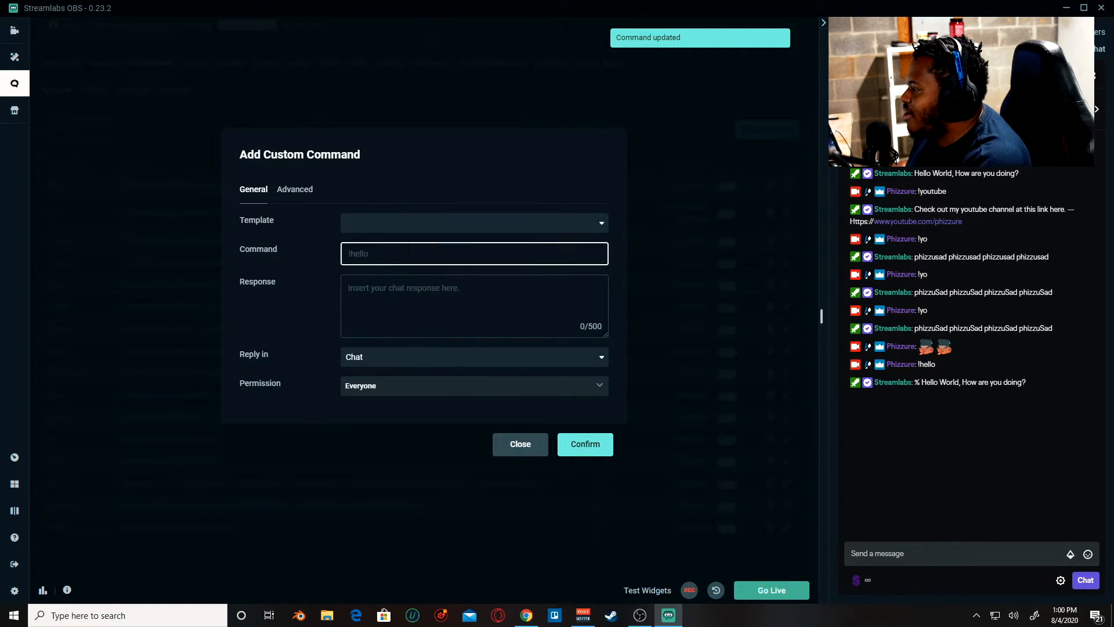
pyautogui.write('!')
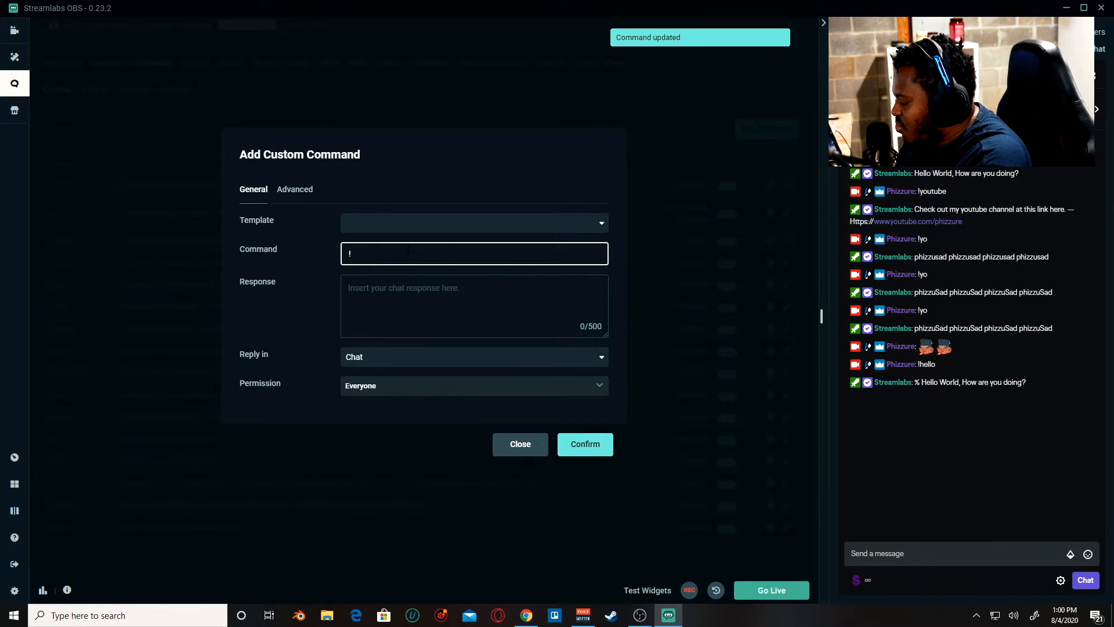
pyautogui.write('twitter')
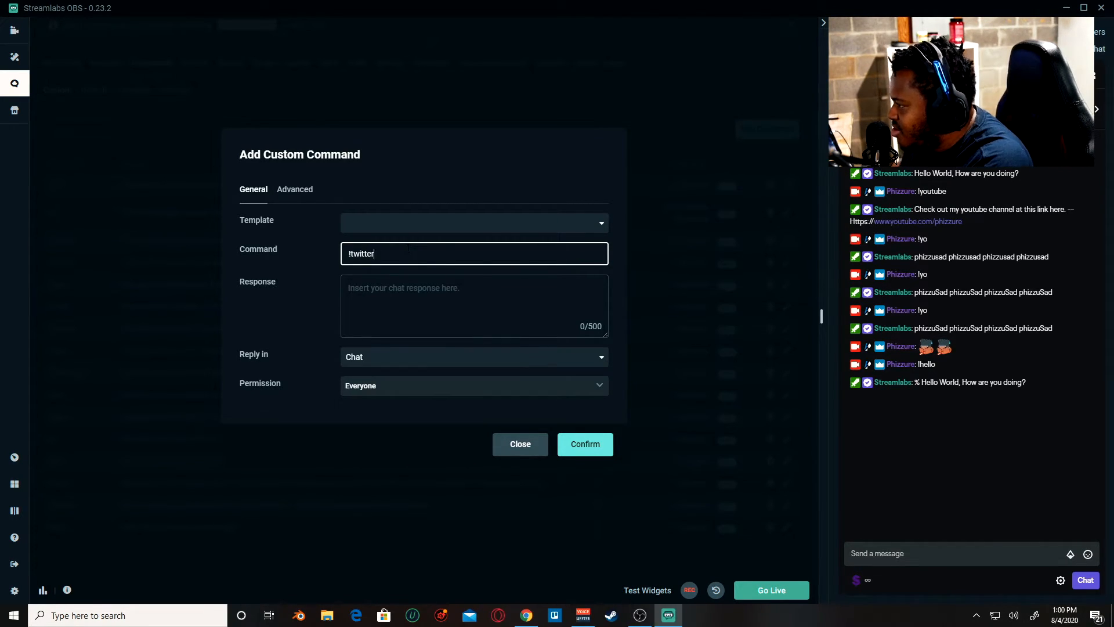
pyautogui.click(423, 285)
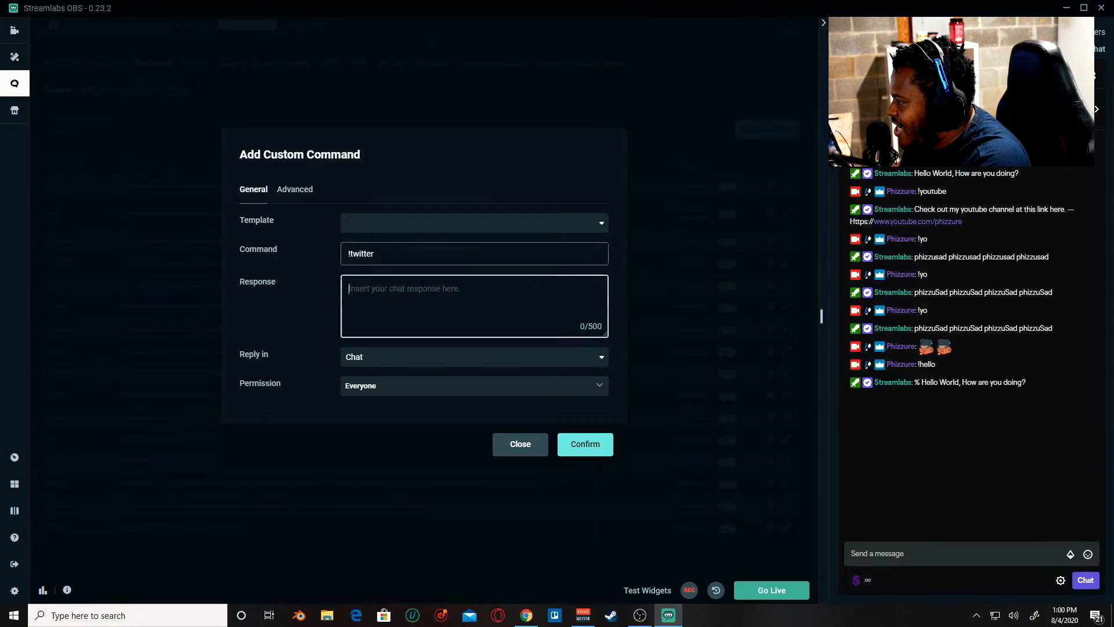
pyautogui.write('Lin')
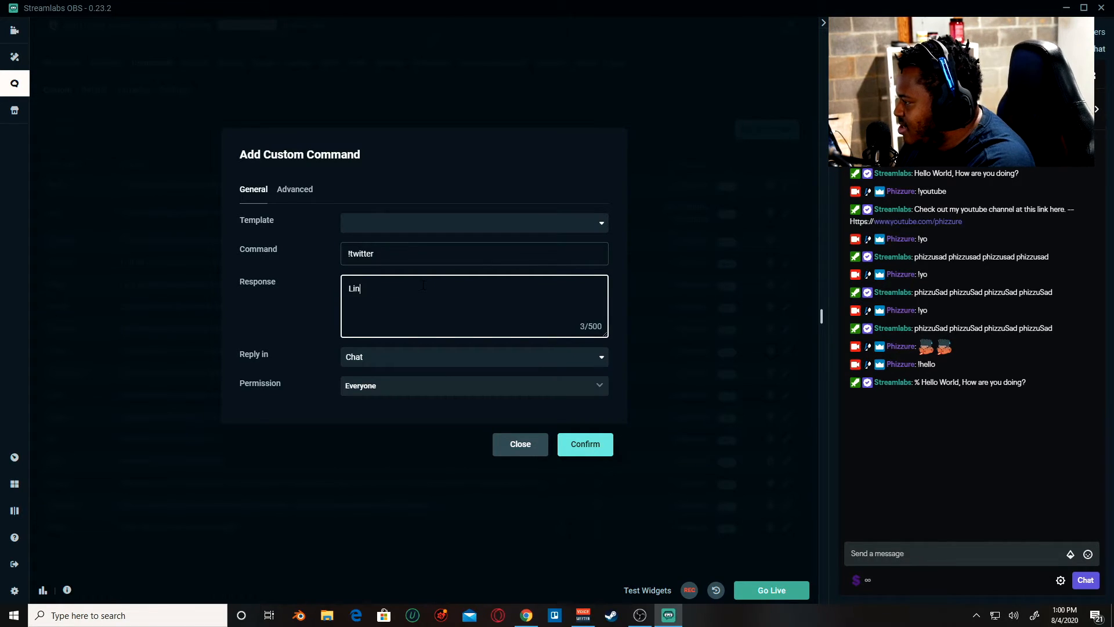
pyautogui.write('k to my twit')
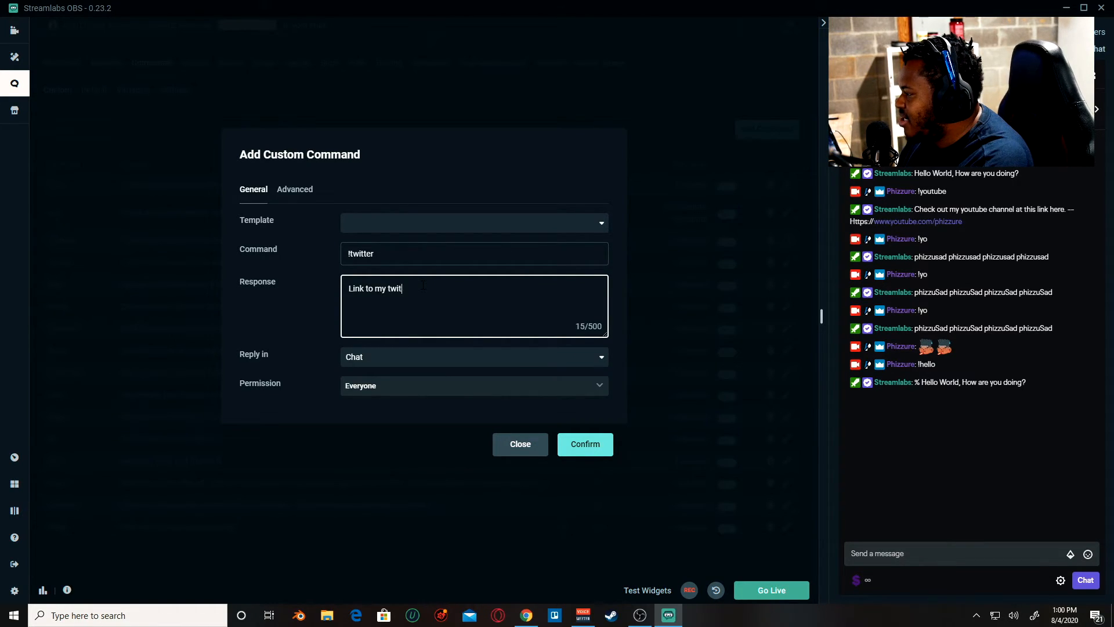
pyautogui.write('ter page he')
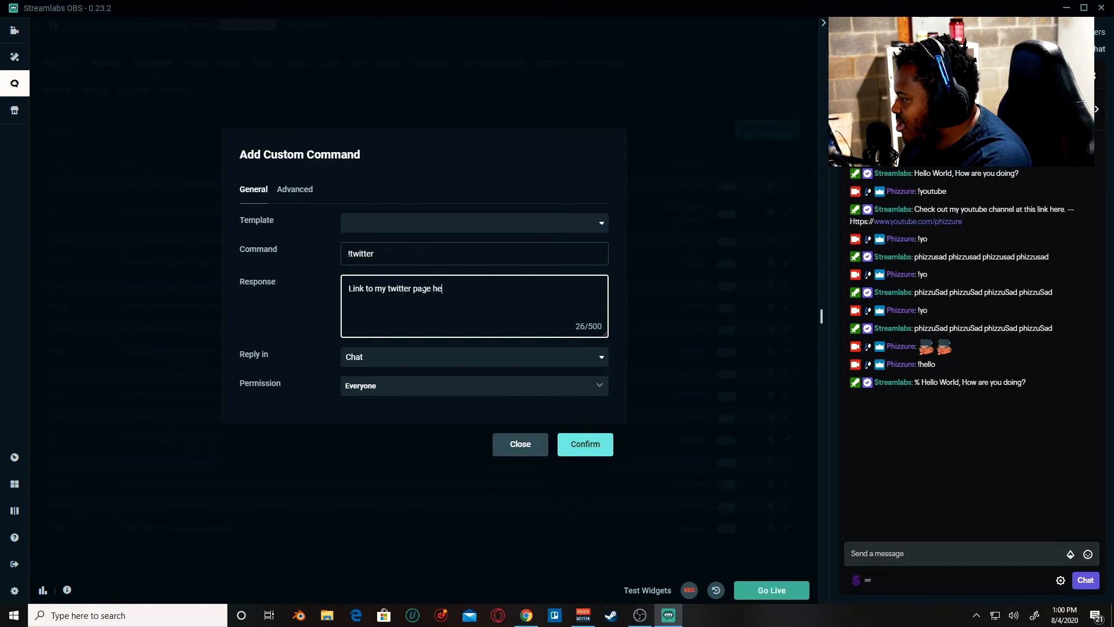
pyautogui.write('re. -- ')
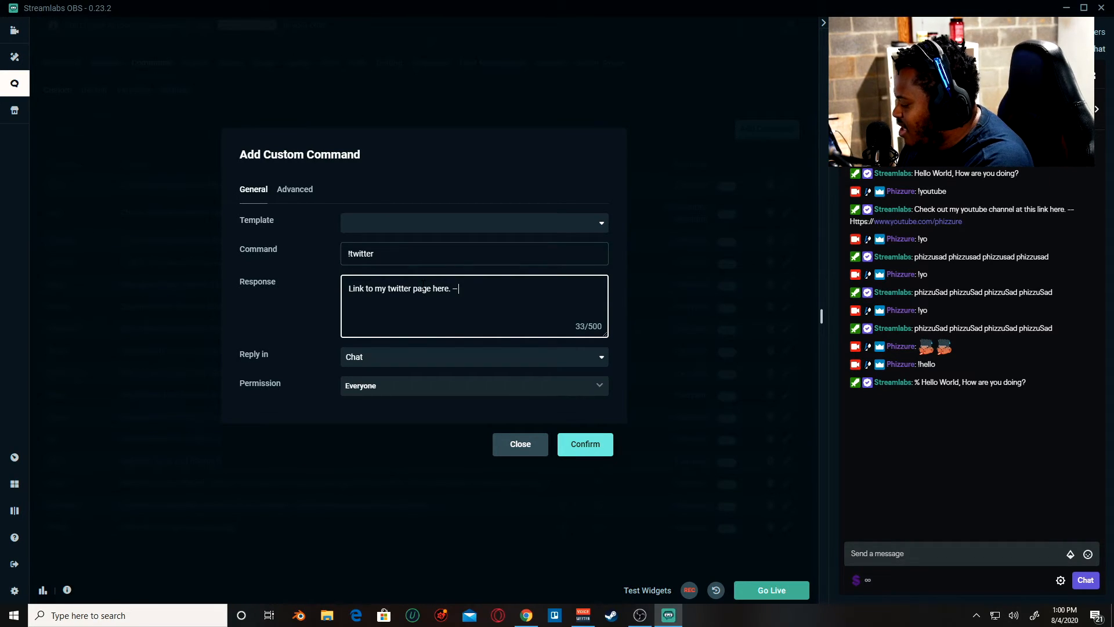
pyautogui.write('www.twit')
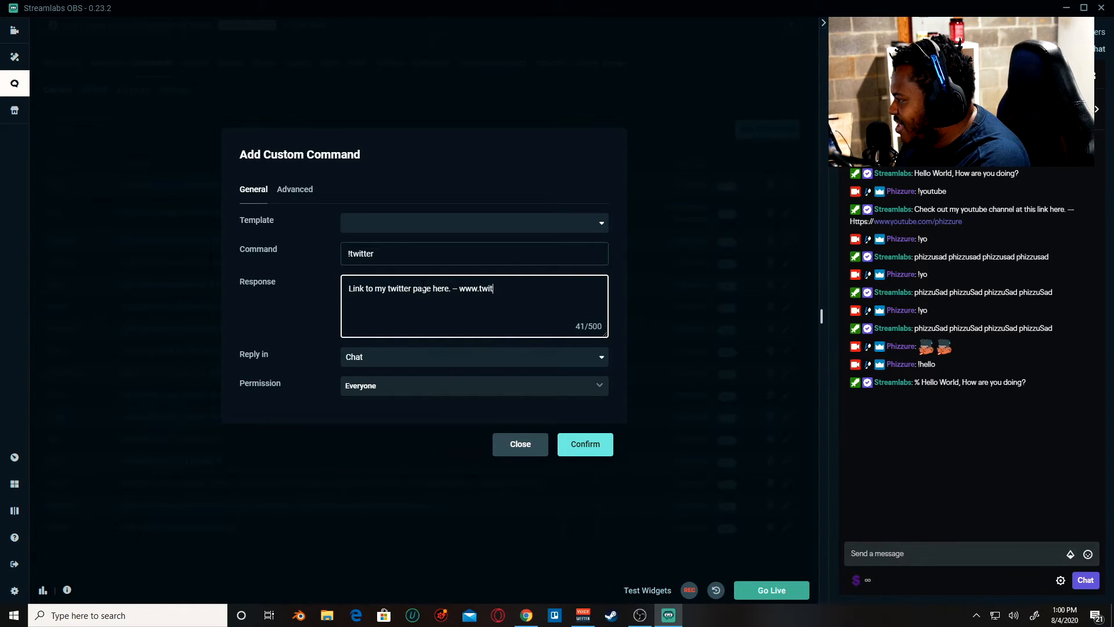
pyautogui.write('ter.com/phizzure')
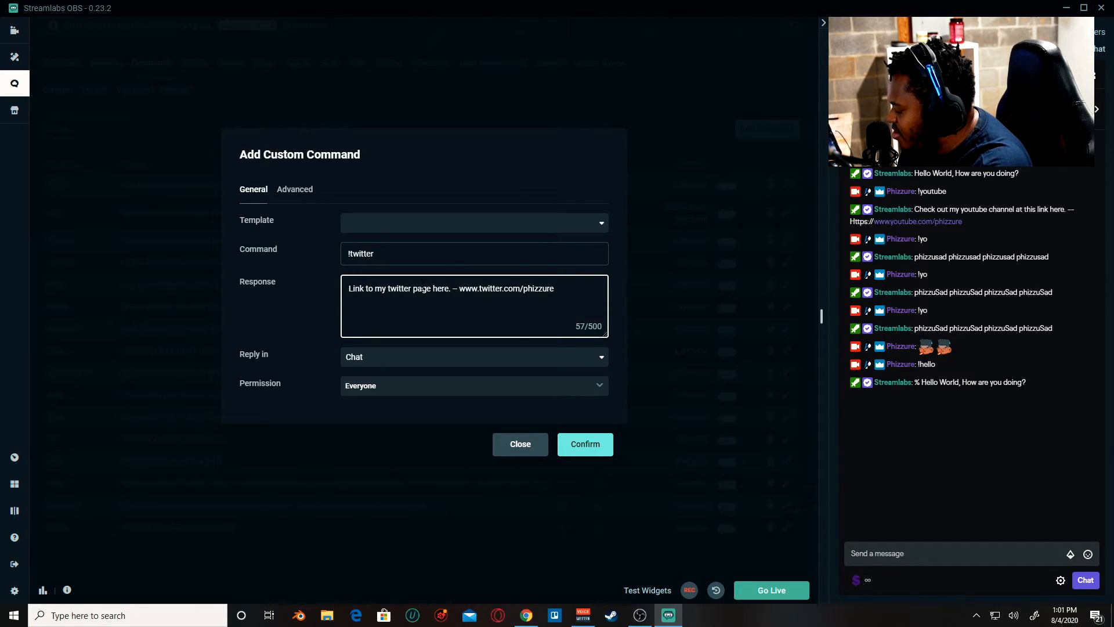
pyautogui.write('_')
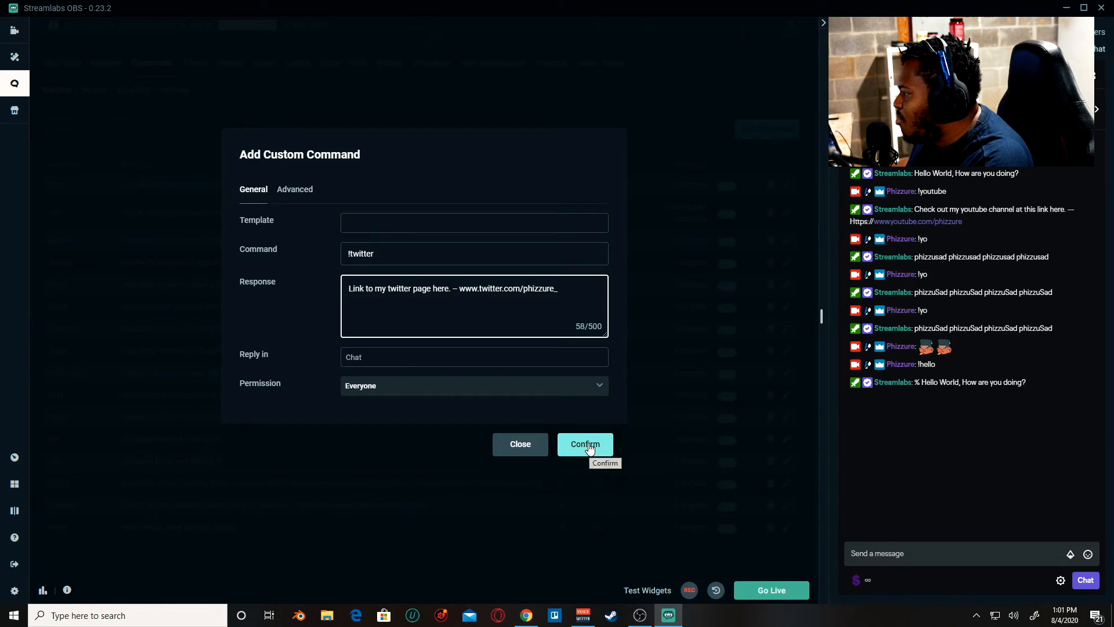
pyautogui.click(586, 450)
# Test the new command by sending !twitter in the stream chat, open the link in the bot's reply, and close the browser.
pyautogui.click(997, 551)
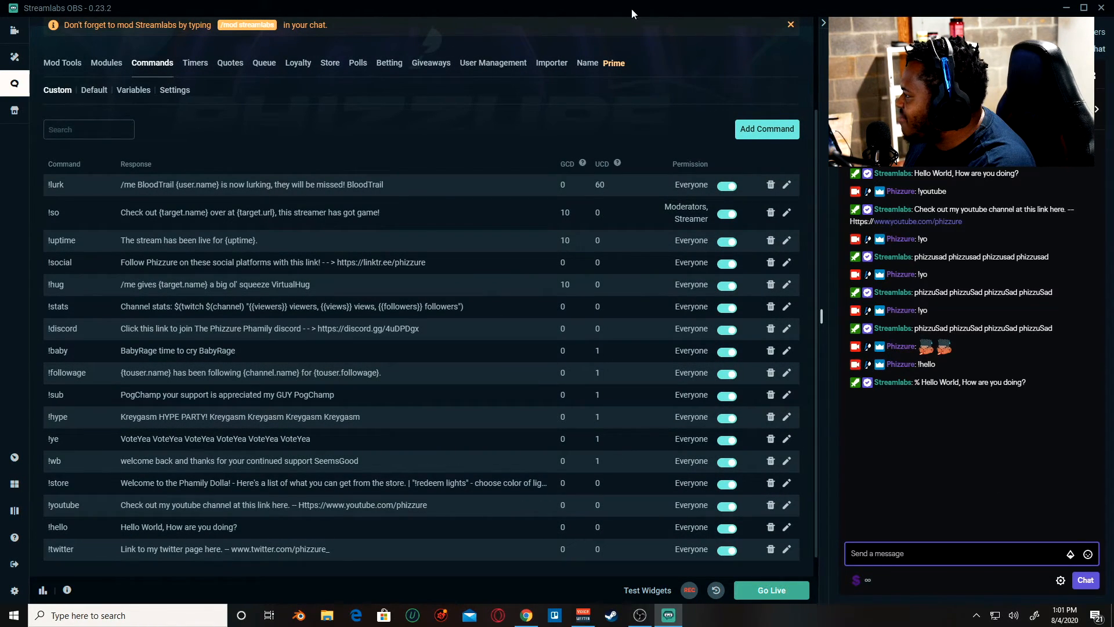
pyautogui.write('!twitter')
pyautogui.press('Return')
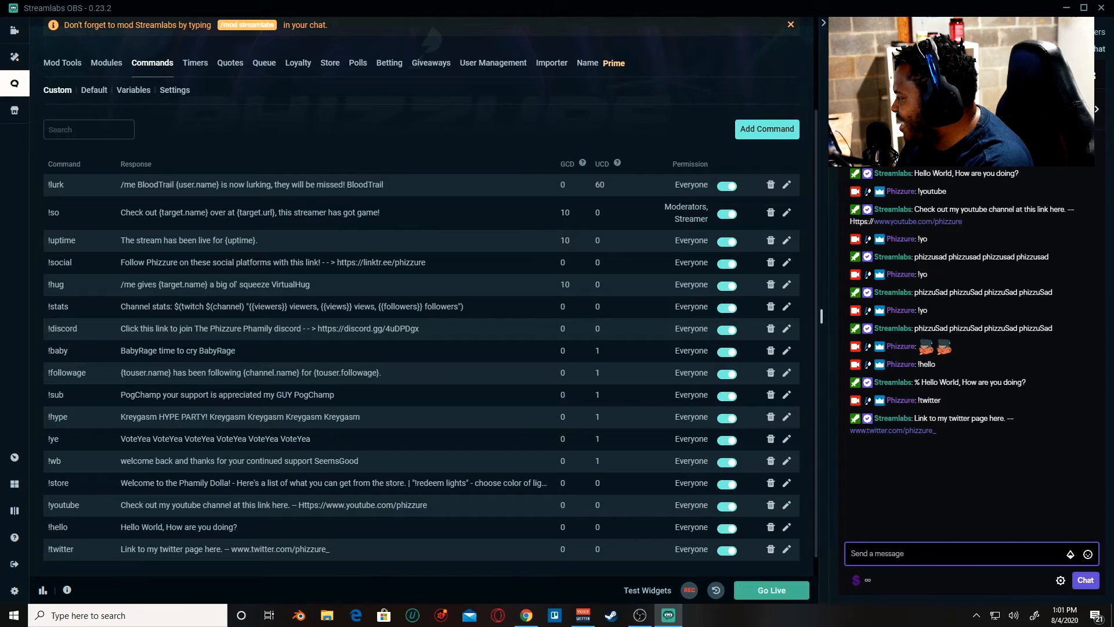
pyautogui.click(913, 426)
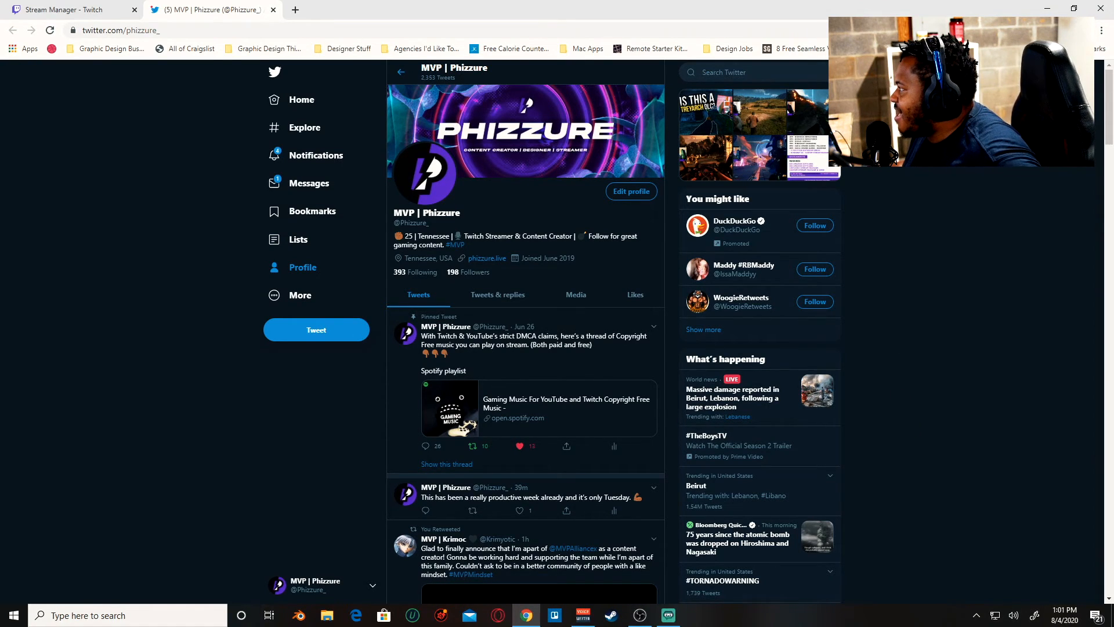
pyautogui.click(1096, 10)
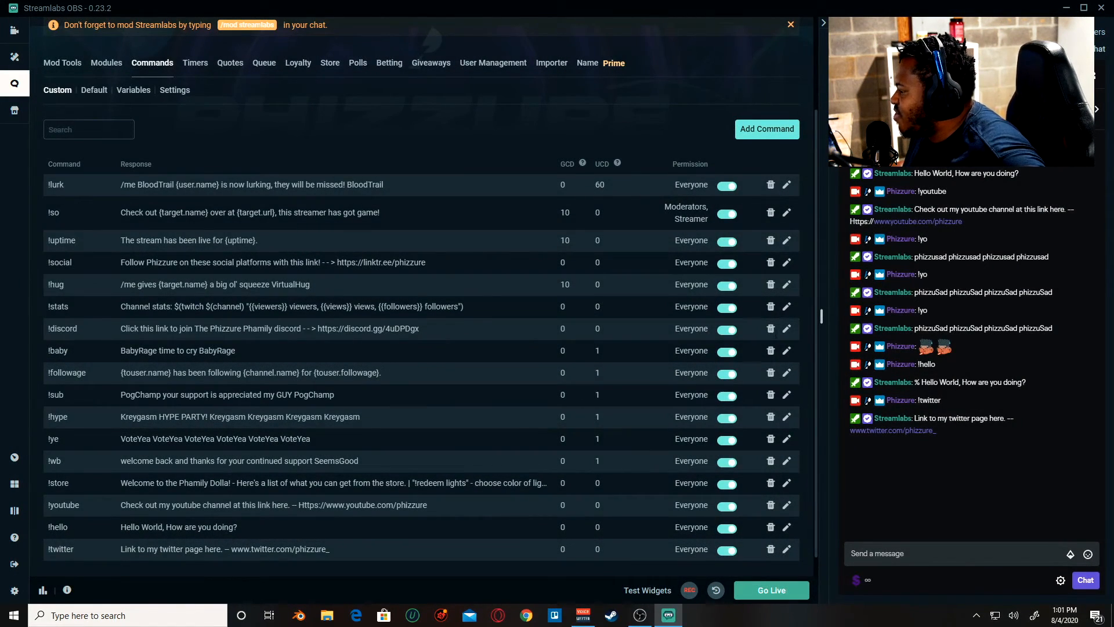